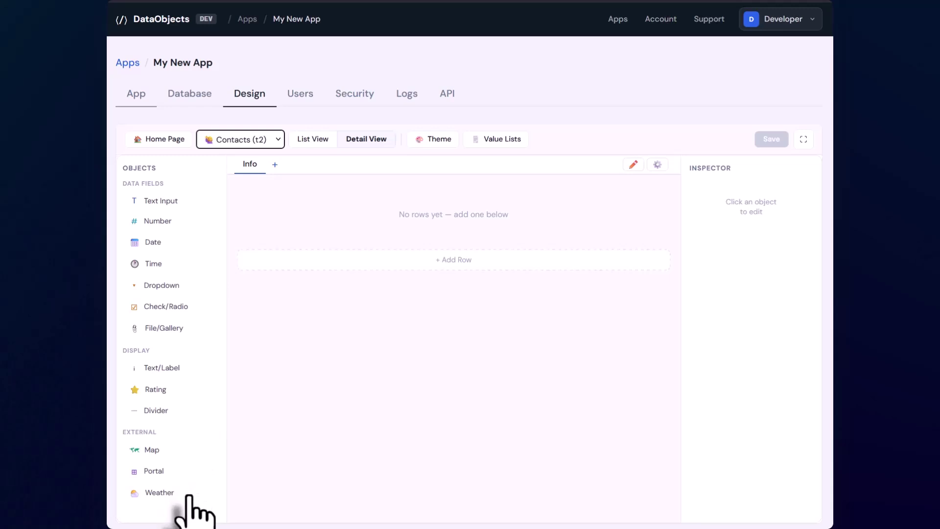
# Step: Look through the design areas: the home page, the Contacts list and detail views, the theme settings and the value lists
pyautogui.click(160, 141)
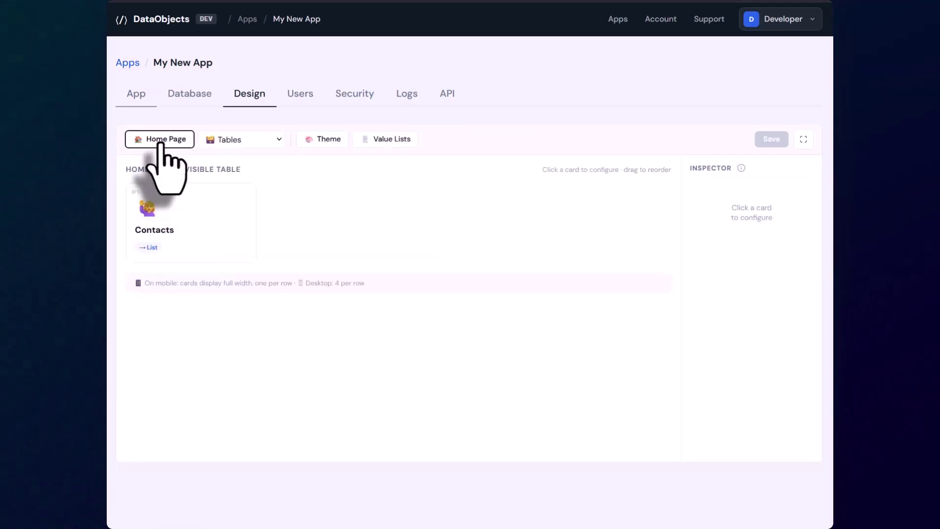
pyautogui.click(272, 140)
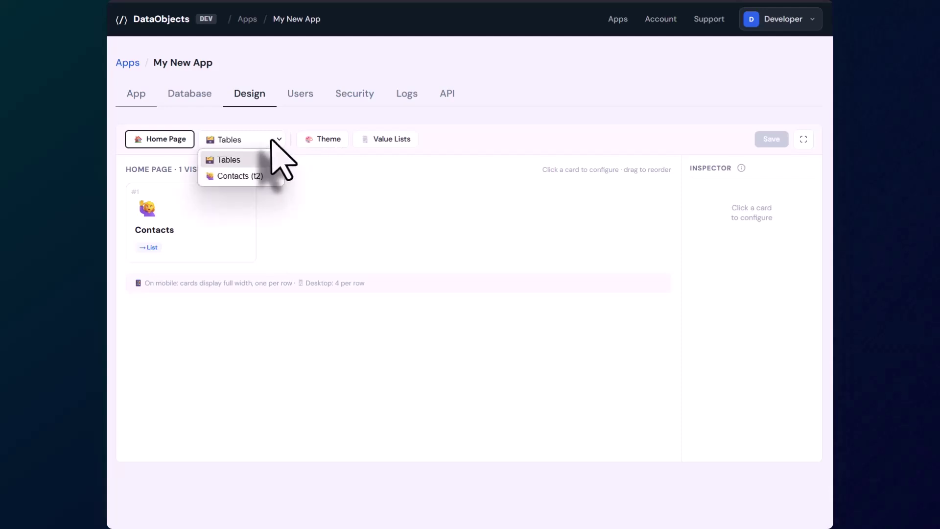
pyautogui.click(261, 178)
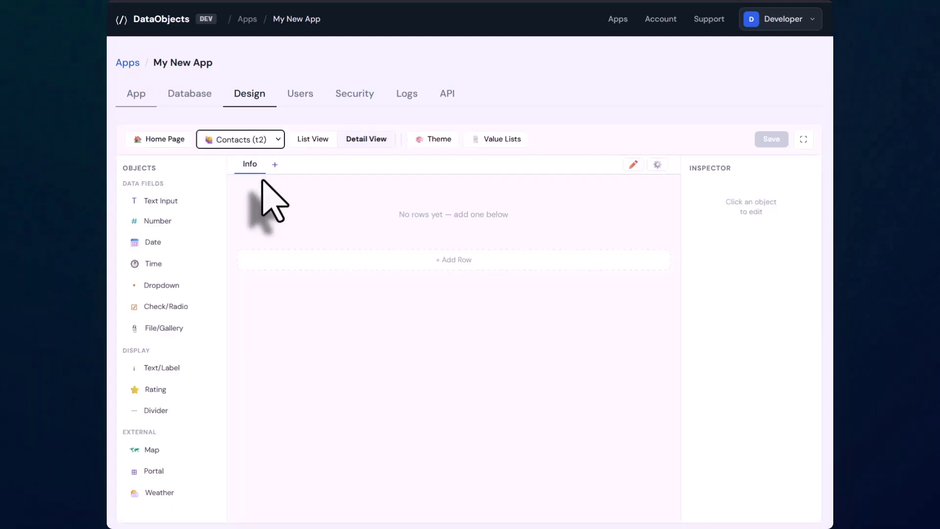
pyautogui.click(306, 143)
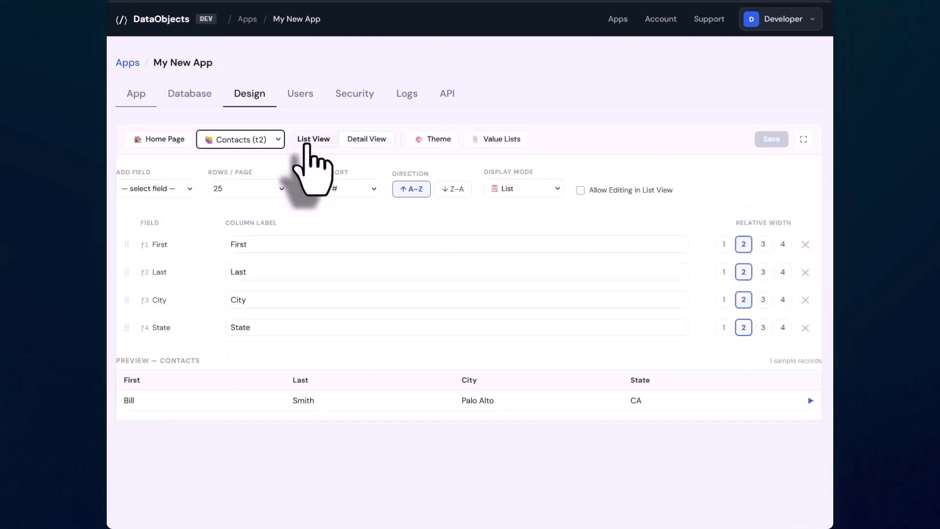
pyautogui.click(361, 142)
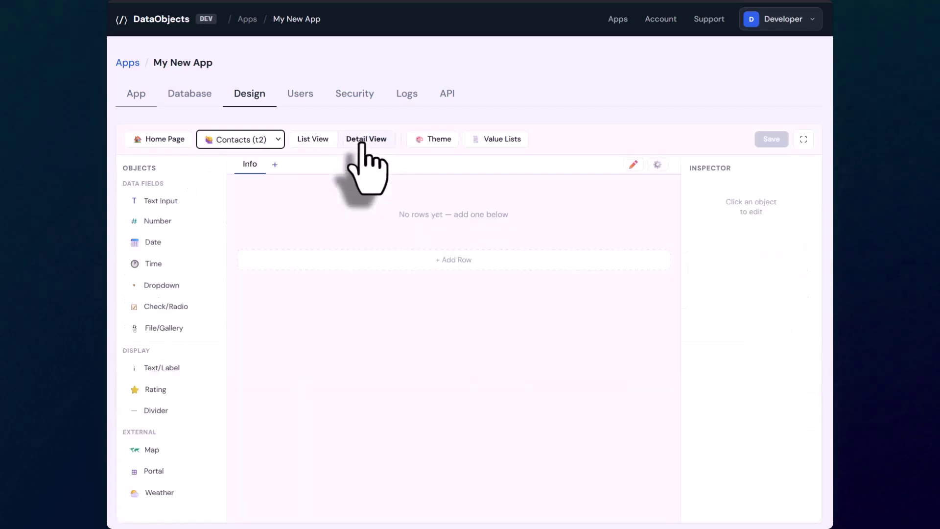
pyautogui.click(431, 140)
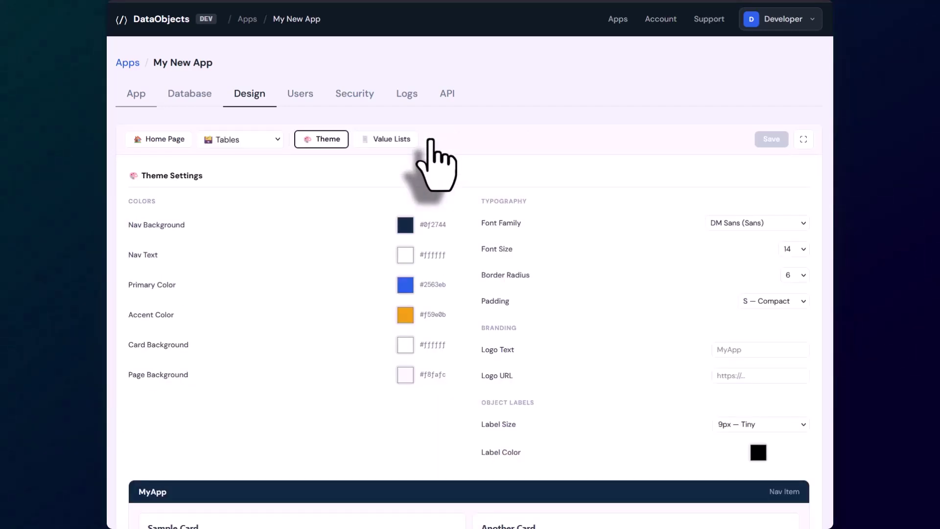
pyautogui.click(385, 141)
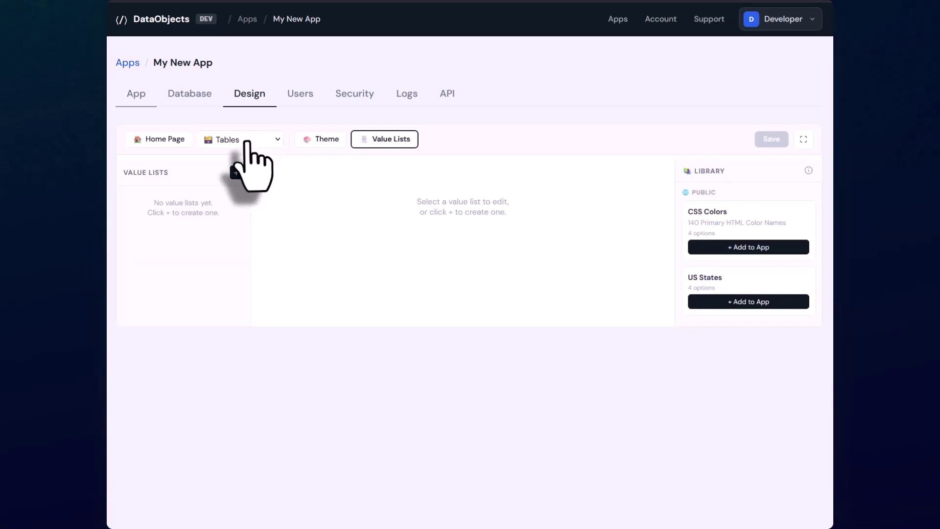
# Step: Lay out the Contacts detail view with a row of three equal 4/12 columns and a second row of two equal columns
pyautogui.click(248, 142)
pyautogui.click(244, 176)
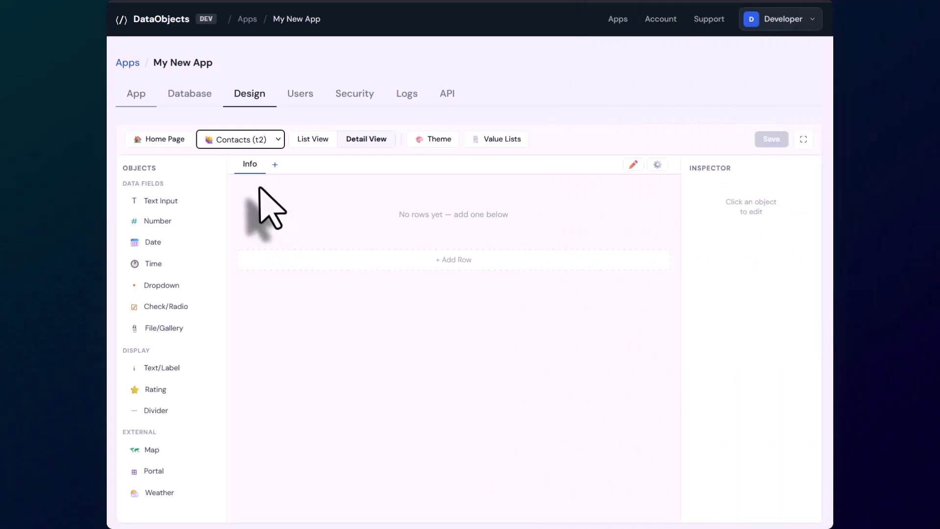
pyautogui.click(457, 260)
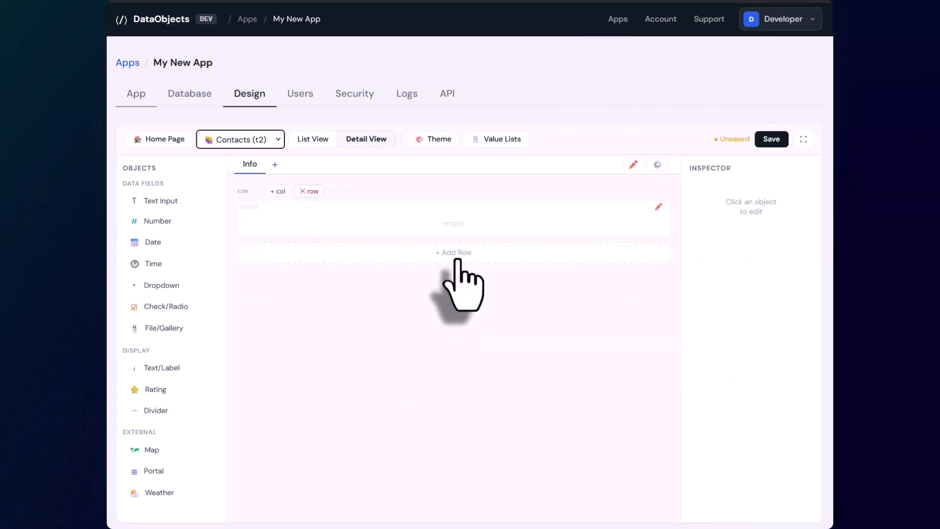
pyautogui.click(277, 192)
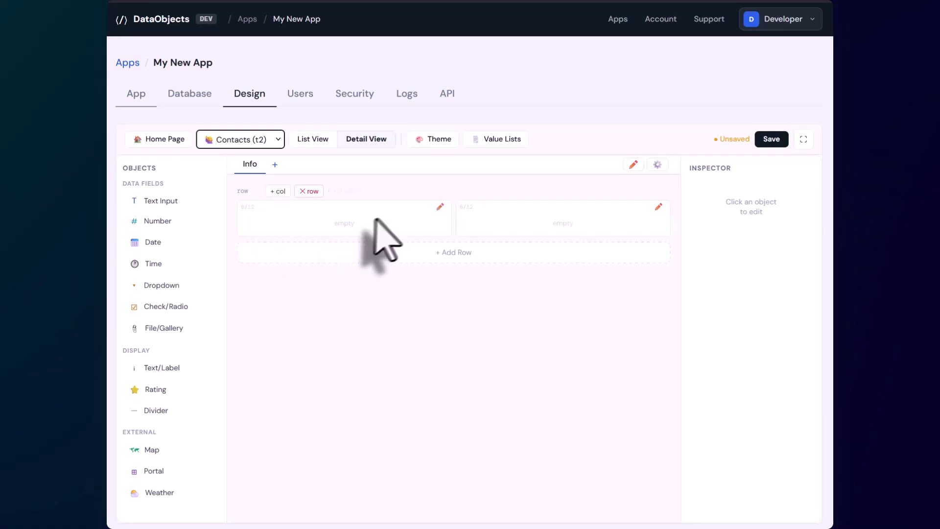
pyautogui.click(283, 193)
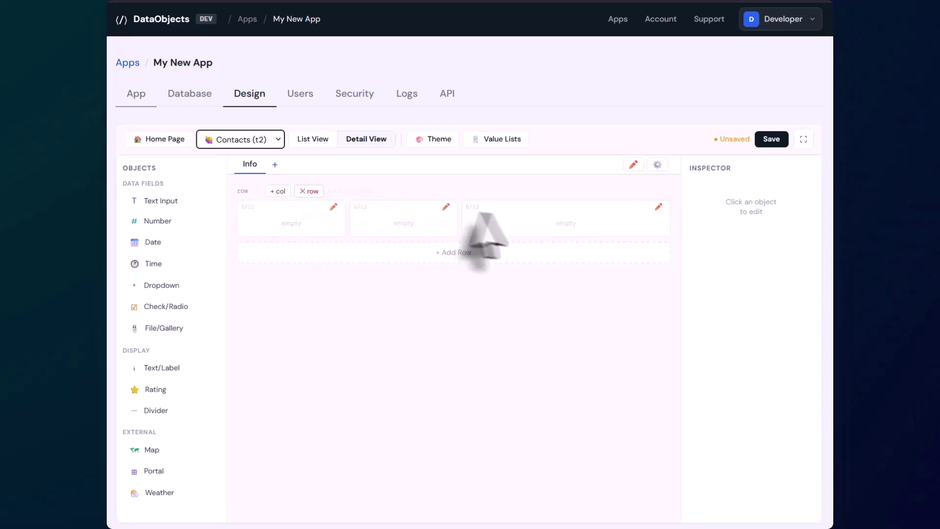
pyautogui.click(451, 254)
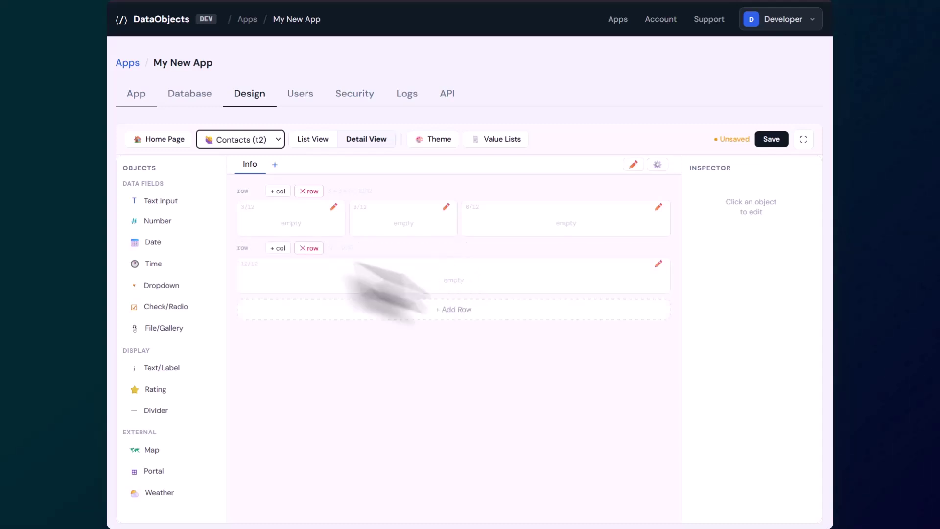
pyautogui.click(334, 207)
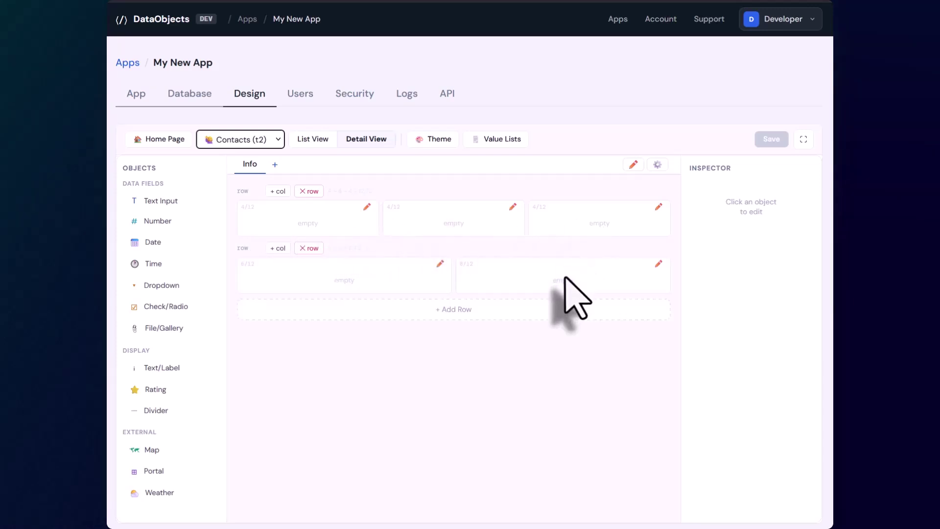
# Step: Place two Text Input objects, one under the other, in the middle column of the first row
pyautogui.click(156, 201)
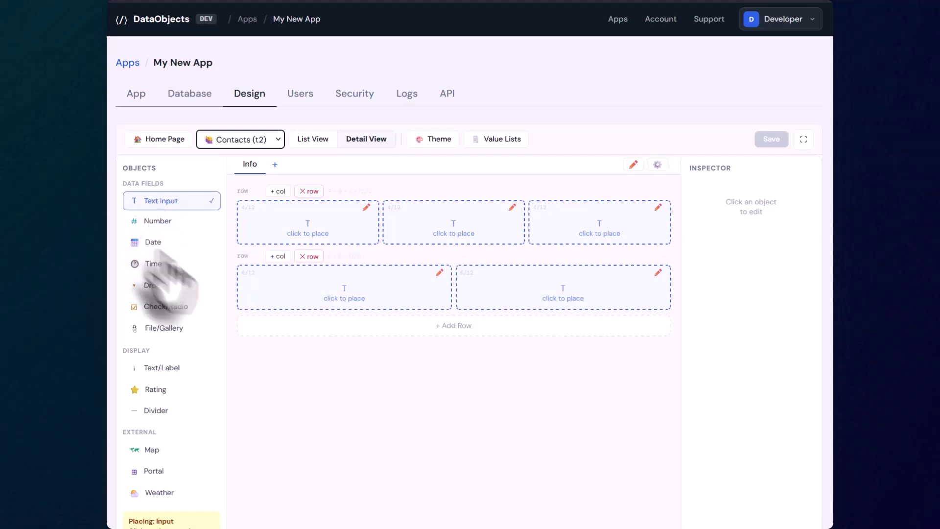
pyautogui.click(434, 226)
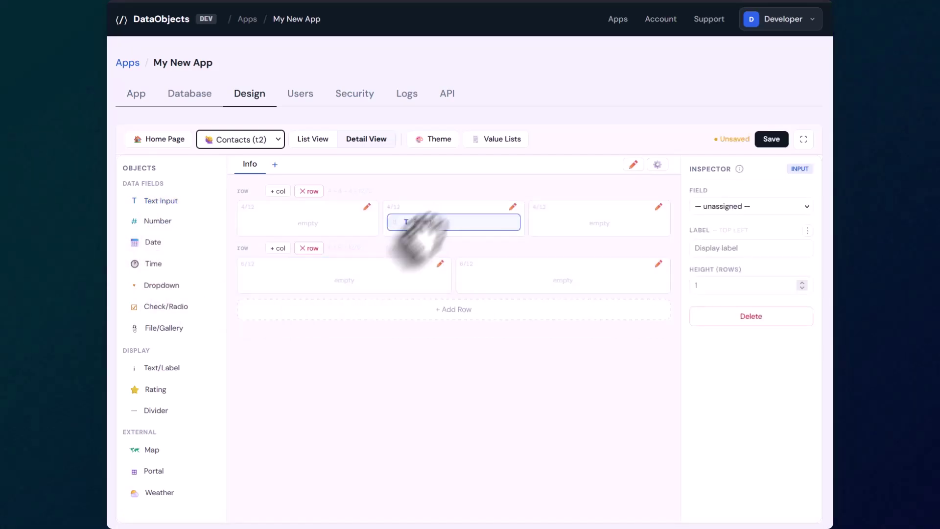
pyautogui.click(156, 201)
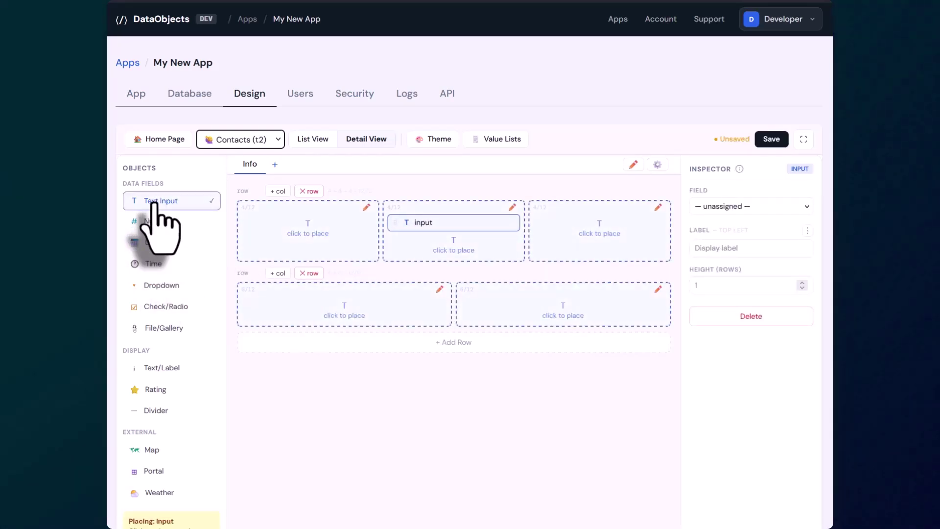
pyautogui.click(456, 246)
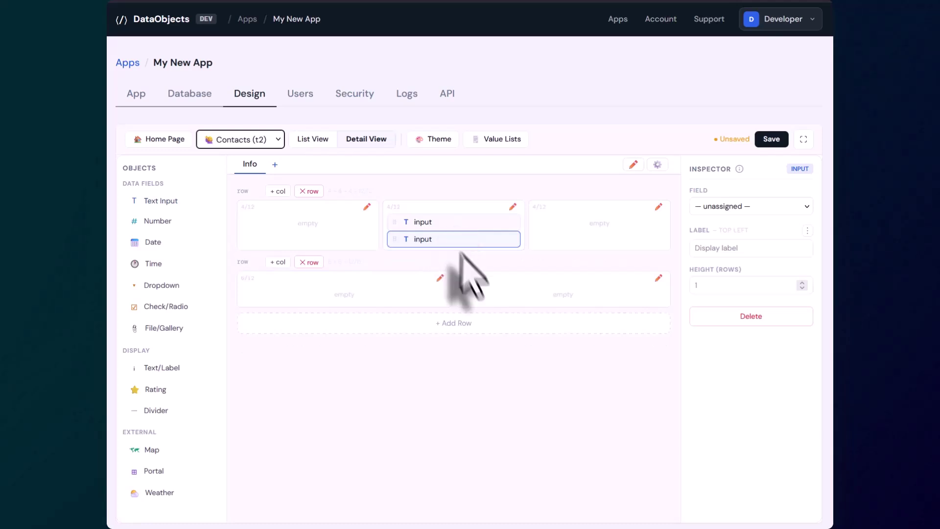
# Step: Assign the upper text input to First (f1) and the lower one to Last (f2), and save the layout
pyautogui.click(453, 221)
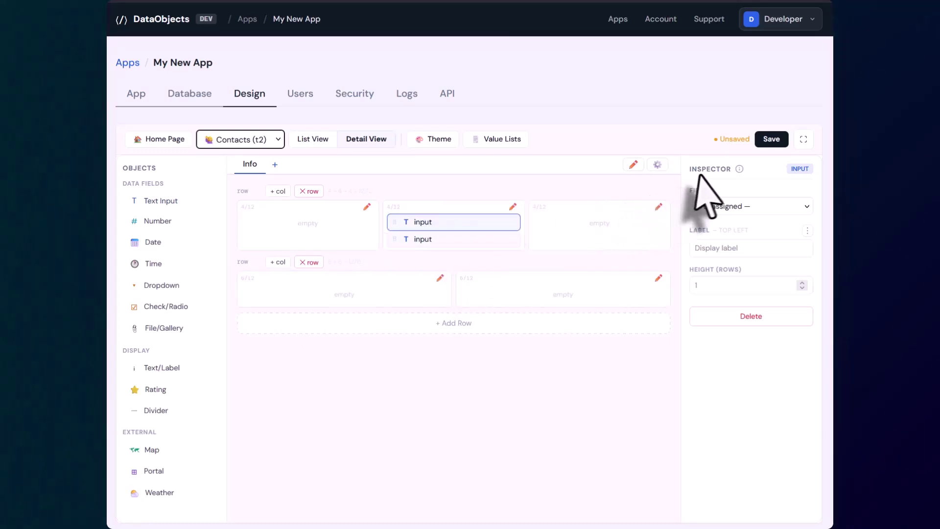
pyautogui.click(768, 209)
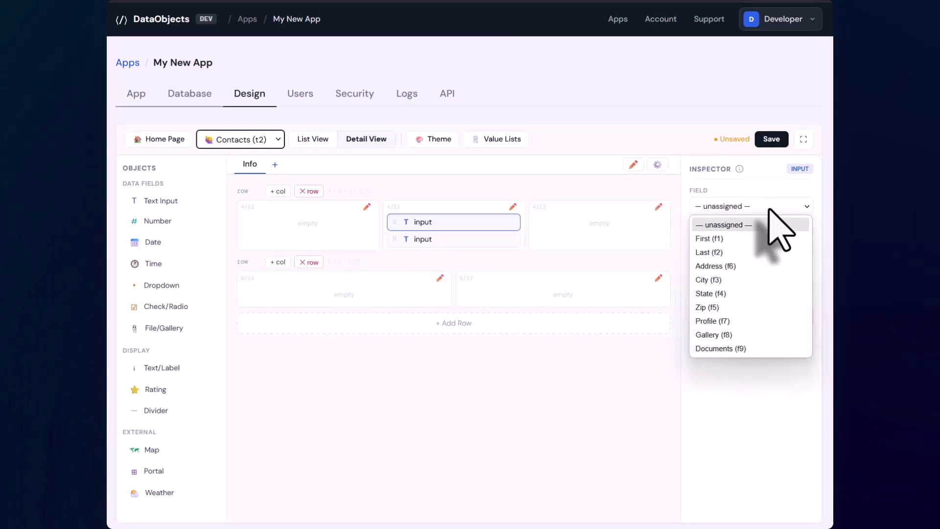
pyautogui.click(743, 239)
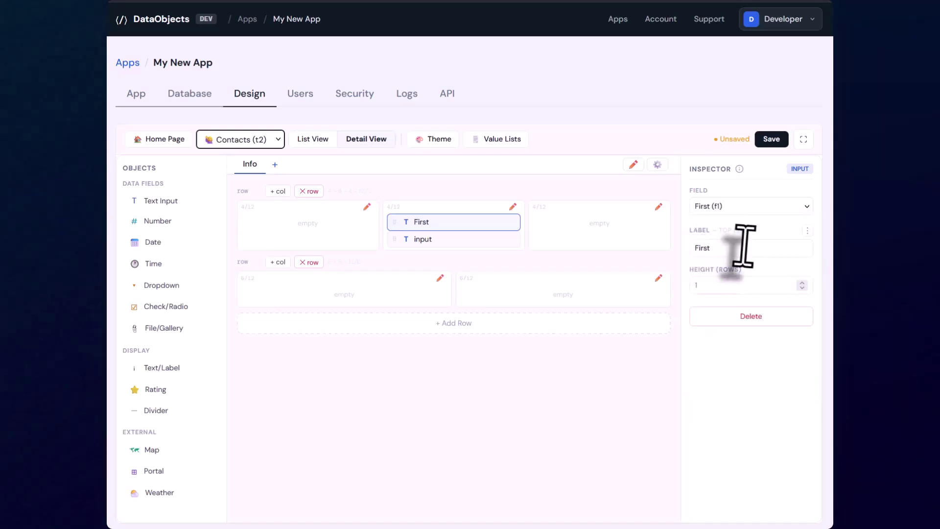
pyautogui.click(416, 240)
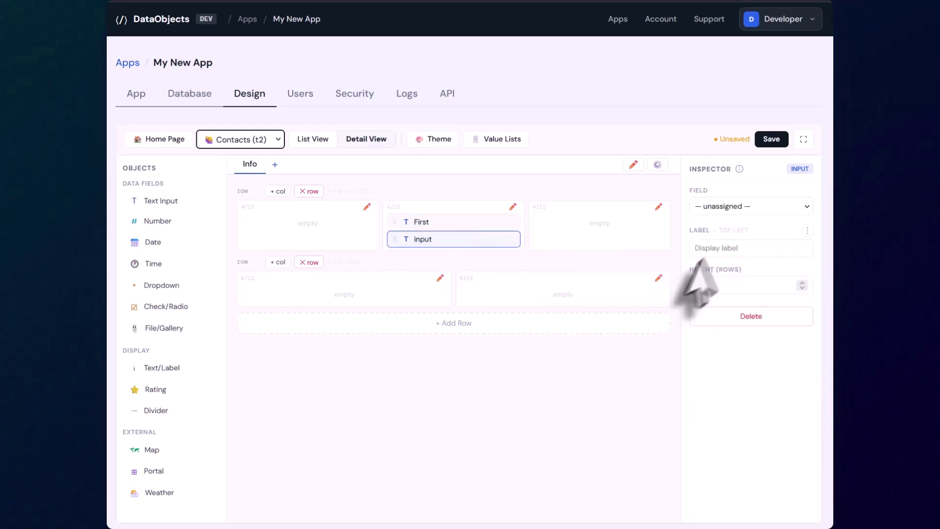
pyautogui.click(760, 206)
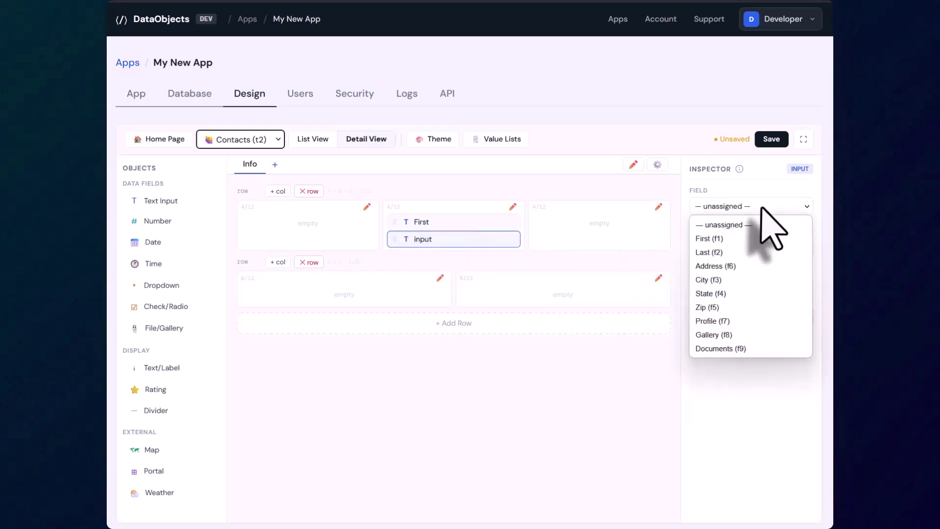
pyautogui.click(741, 253)
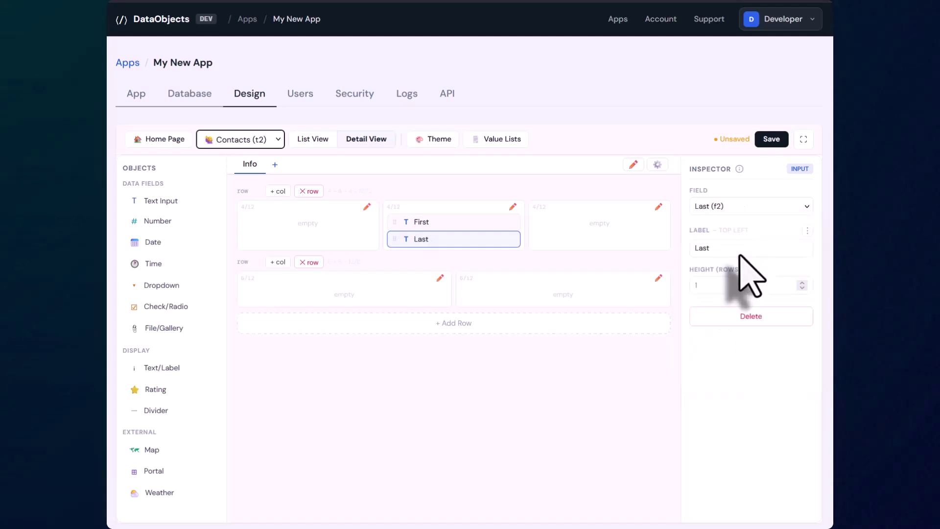
pyautogui.click(773, 141)
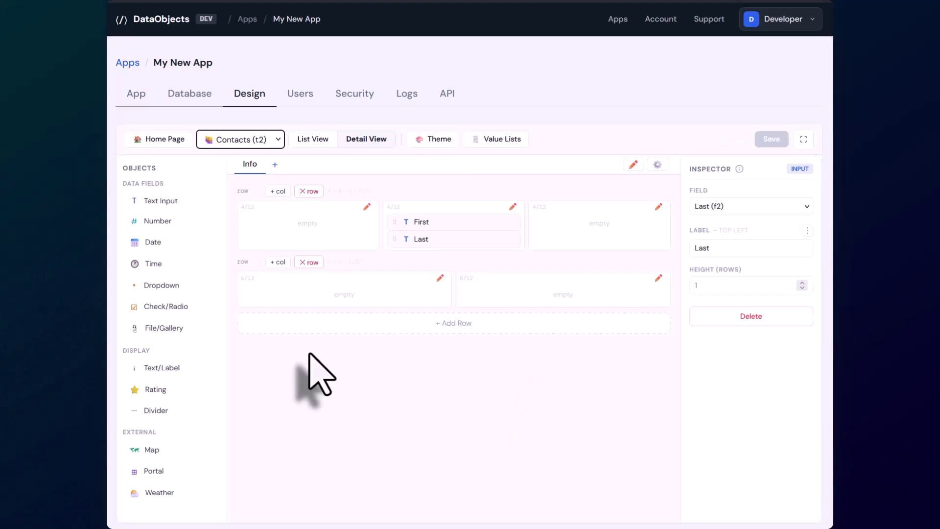
# Step: Open the live app from its end point URL and view the existing record in Contacts
pyautogui.click(136, 93)
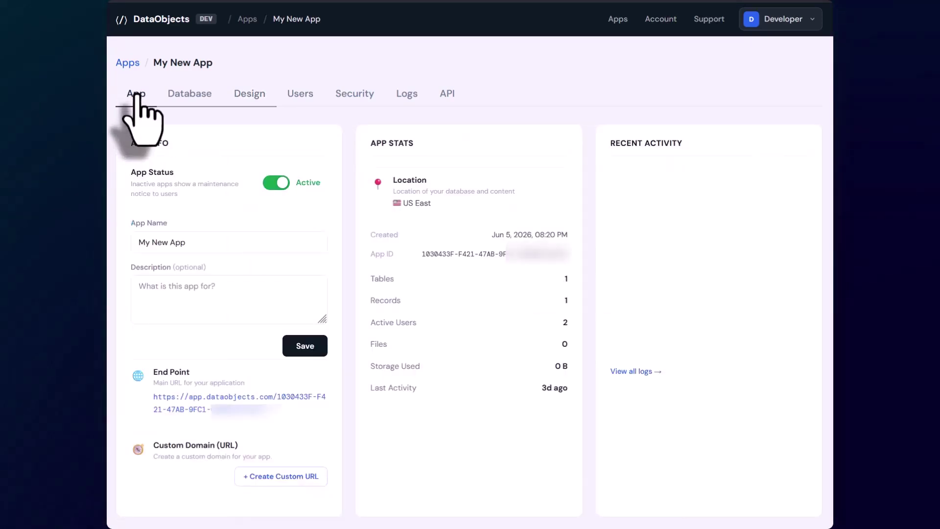
pyautogui.click(241, 408)
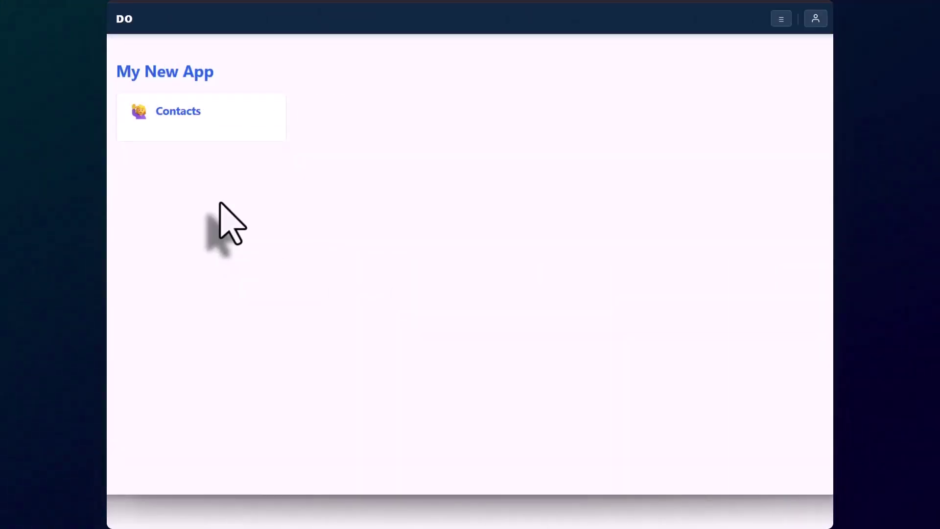
pyautogui.click(176, 128)
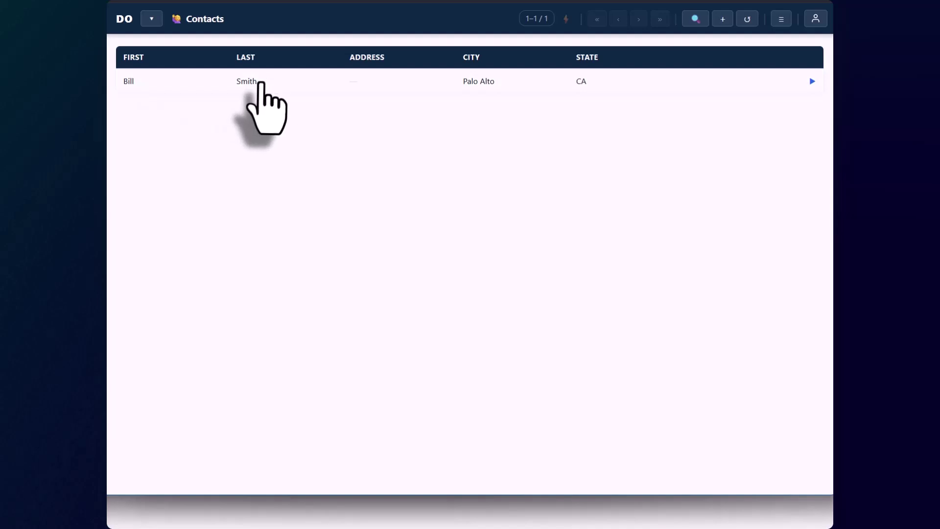
pyautogui.click(261, 83)
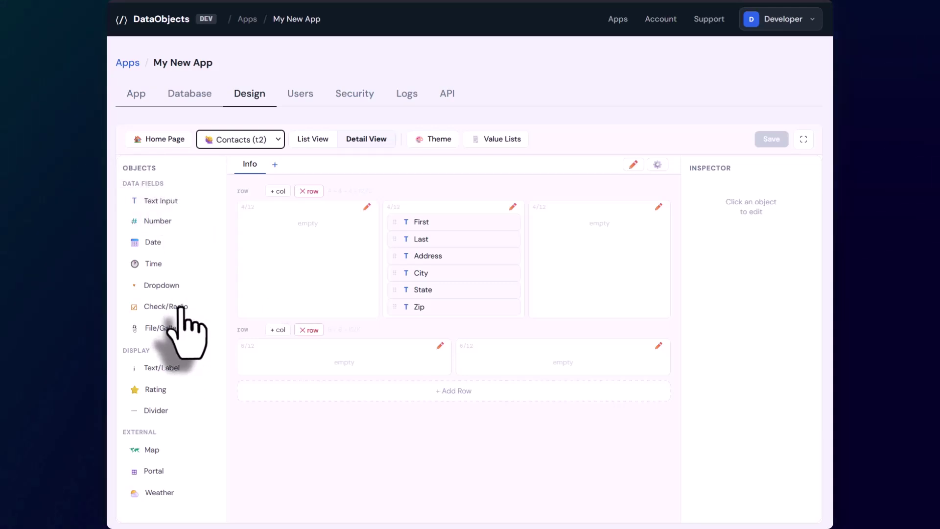
# Step: Place a Check/Radio object in the third column of the first row and assign it to Membership (f10)
pyautogui.click(208, 308)
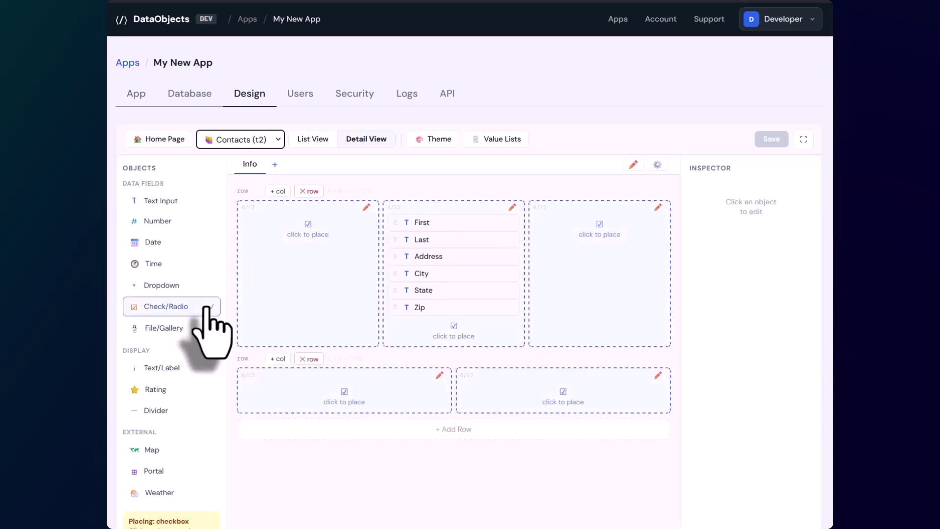
pyautogui.click(587, 247)
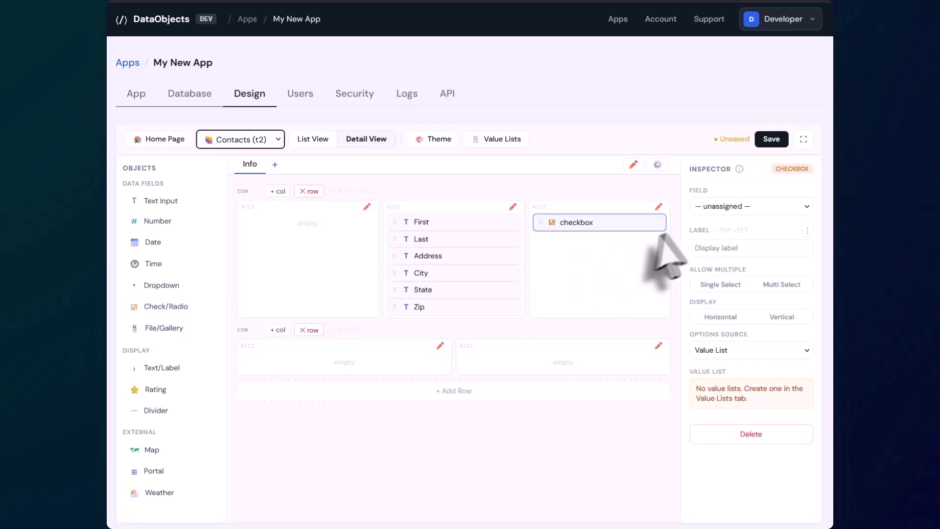
pyautogui.click(808, 206)
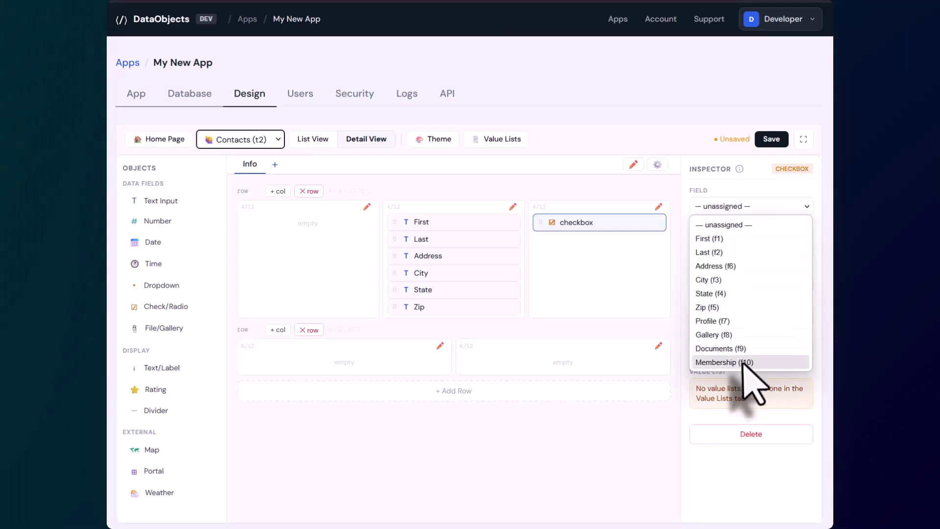
pyautogui.click(725, 363)
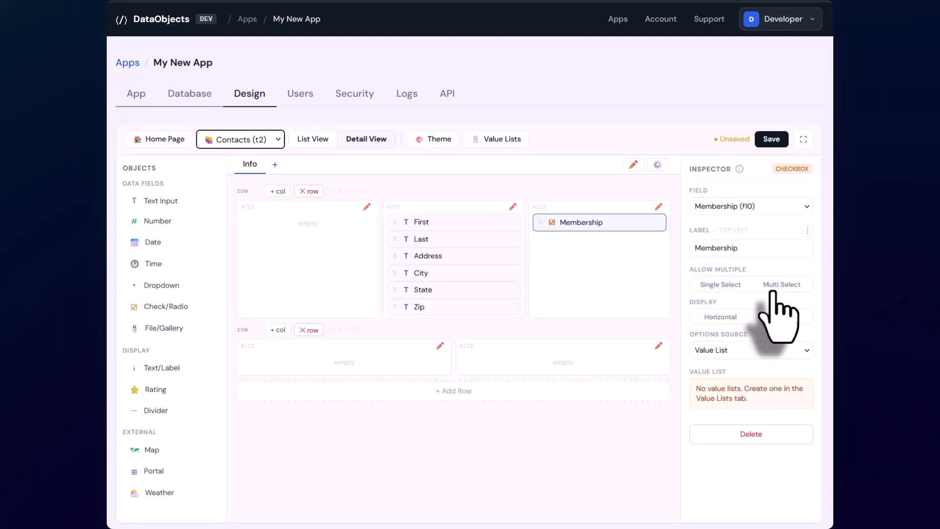
# Step: Set Membership to Single Select with Vertical display and inline options Pending, Active and Expired, and save the layout
pyautogui.click(718, 285)
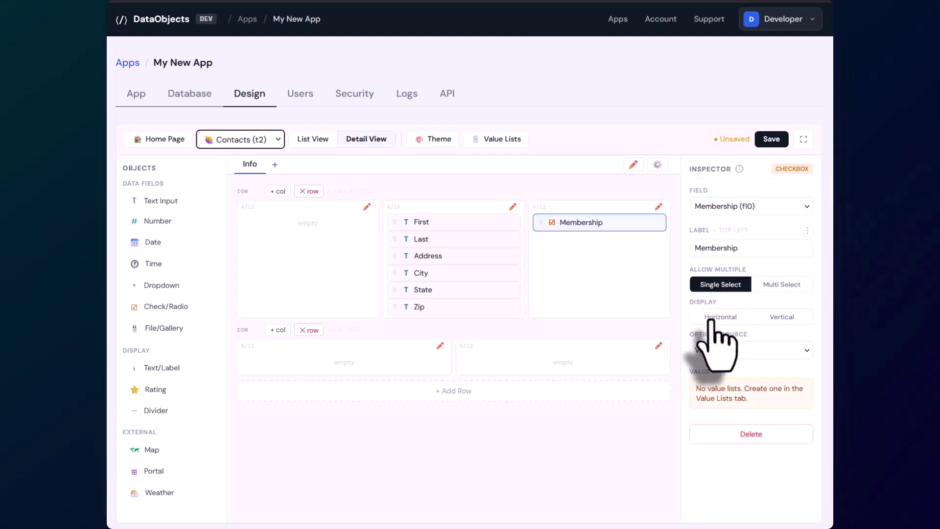
pyautogui.click(795, 319)
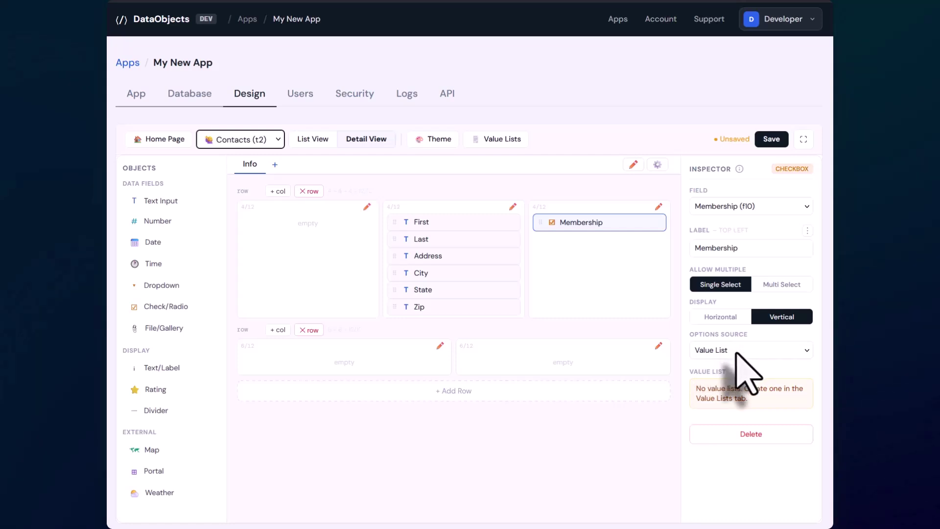
pyautogui.click(772, 352)
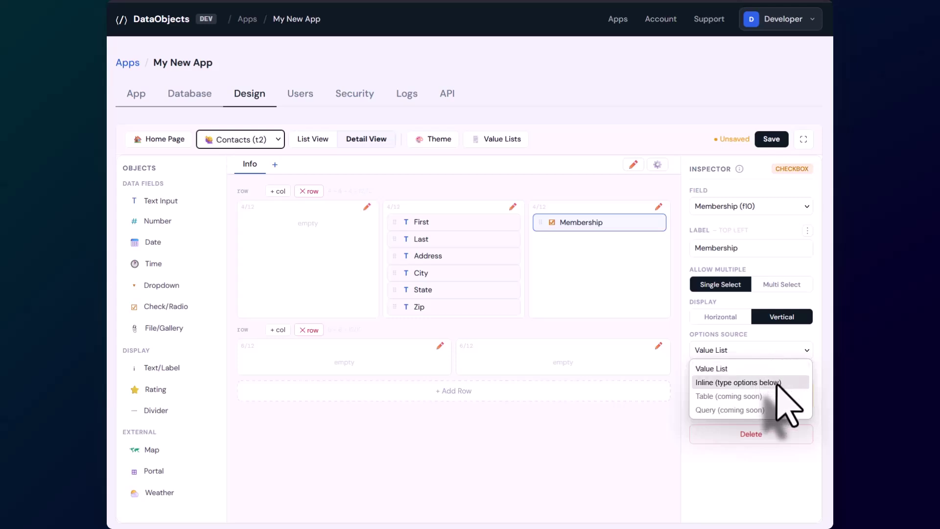
pyautogui.click(779, 385)
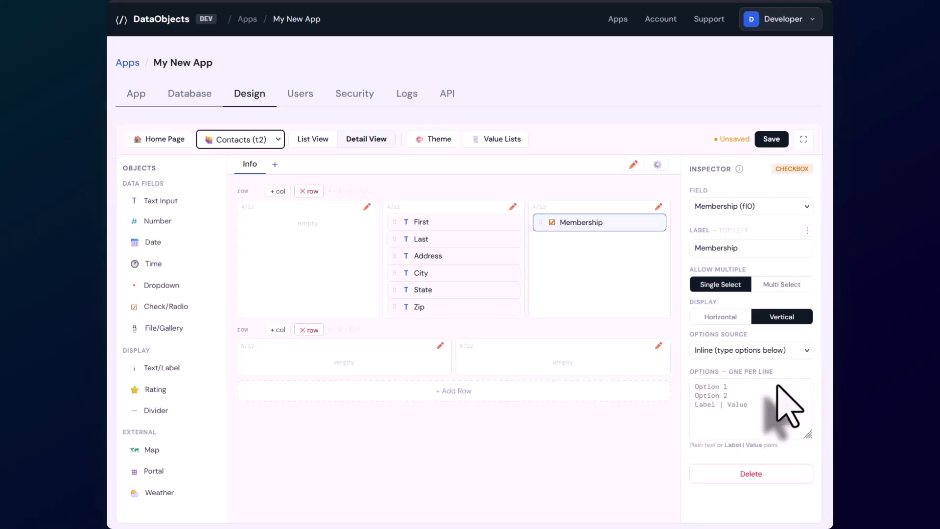
pyautogui.click(752, 390)
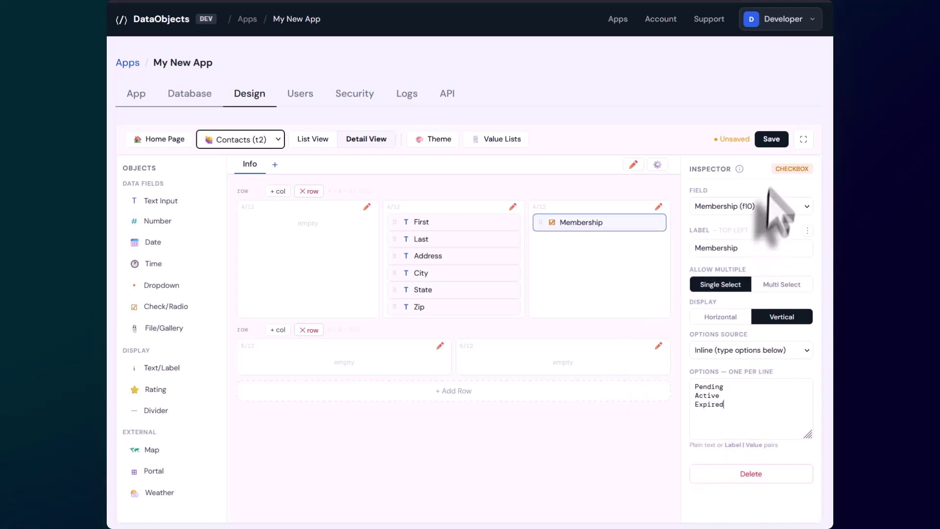
pyautogui.click(770, 139)
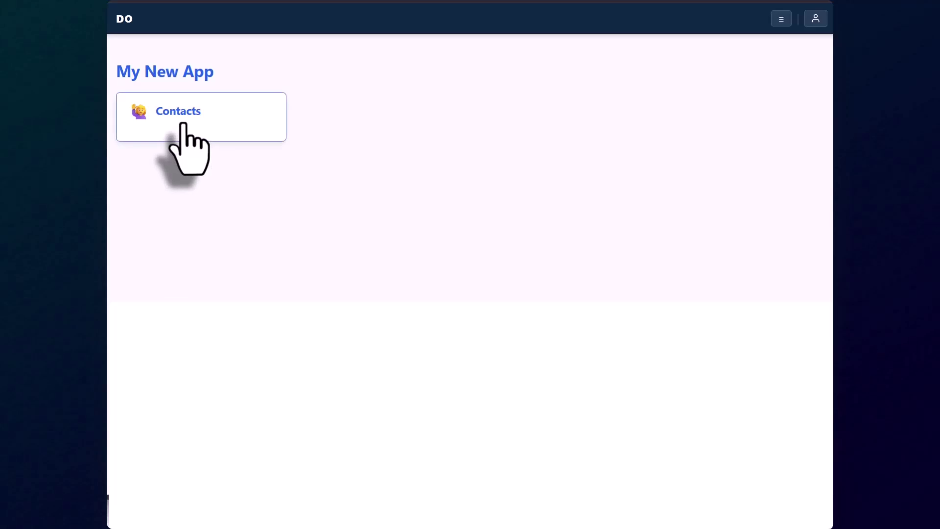
# Step: Open the existing Contacts record in the live app and try the Membership choices Pending, Expired and Active
pyautogui.click(183, 124)
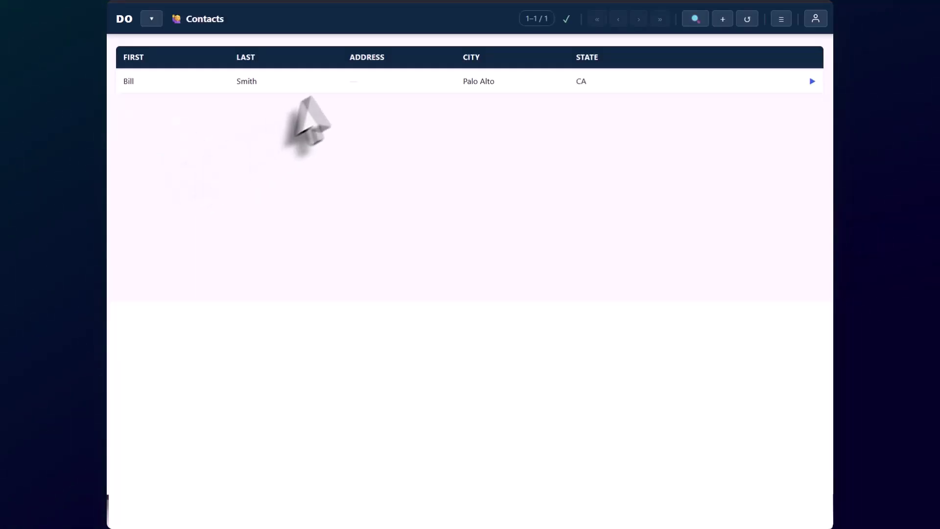
pyautogui.click(320, 82)
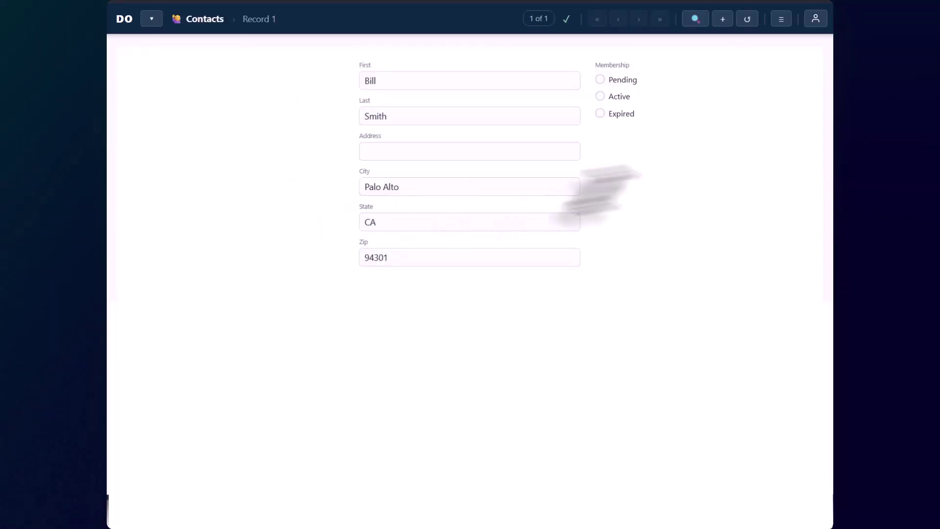
pyautogui.click(629, 82)
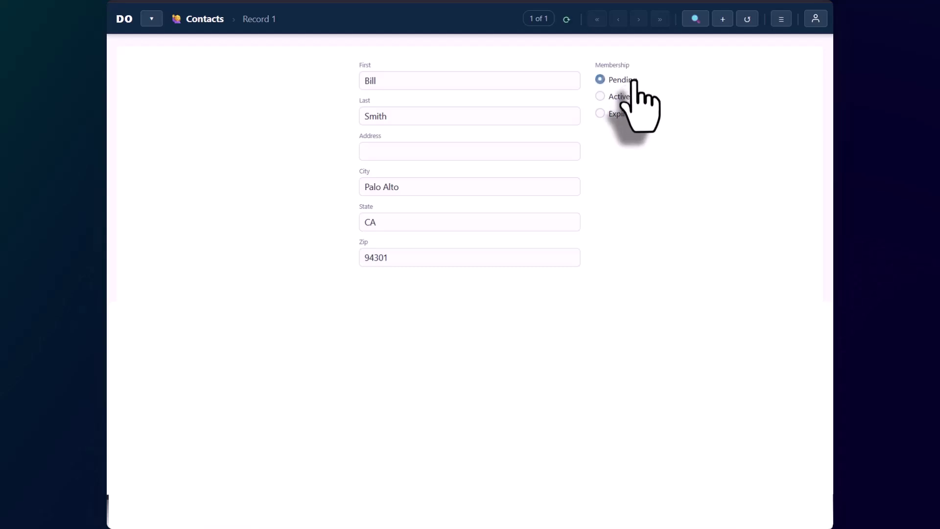
pyautogui.click(621, 113)
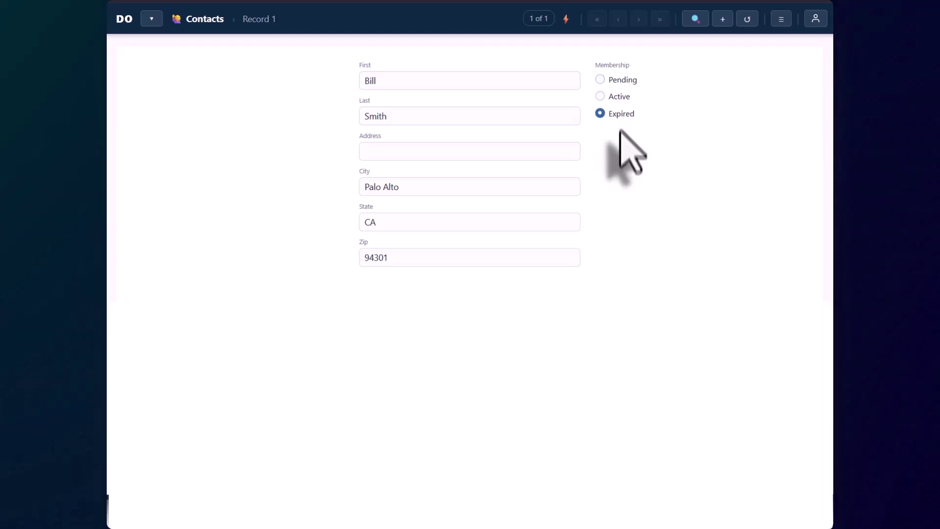
pyautogui.click(620, 98)
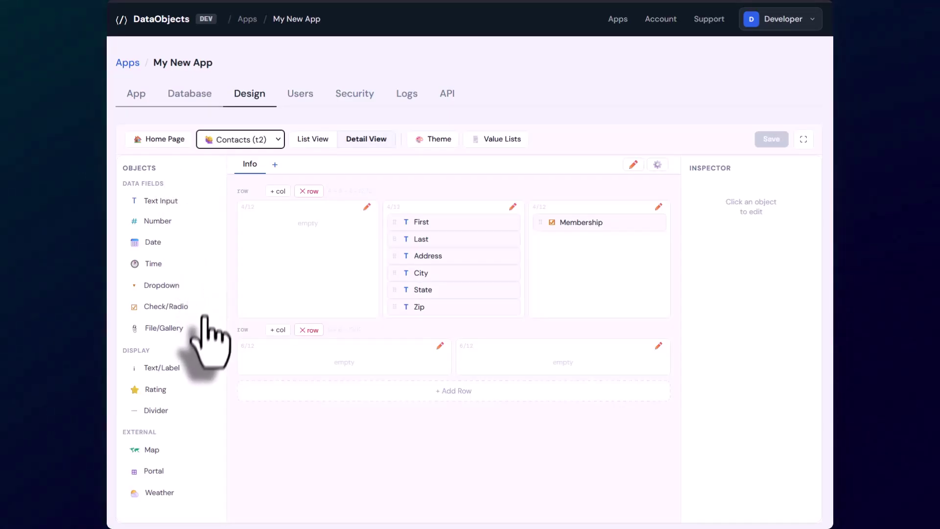
# Step: Place a File/Gallery object in the first column of the first row and display it as a Single Image
pyautogui.click(164, 329)
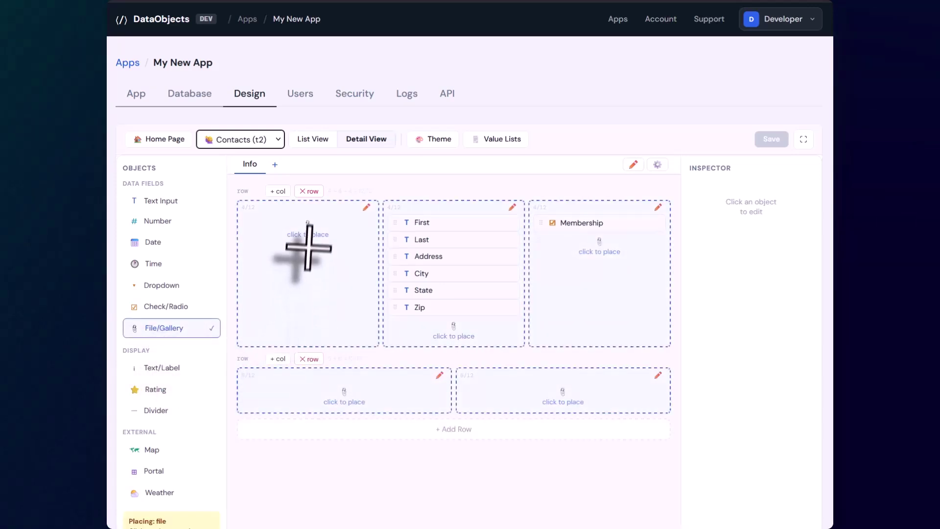
pyautogui.click(309, 245)
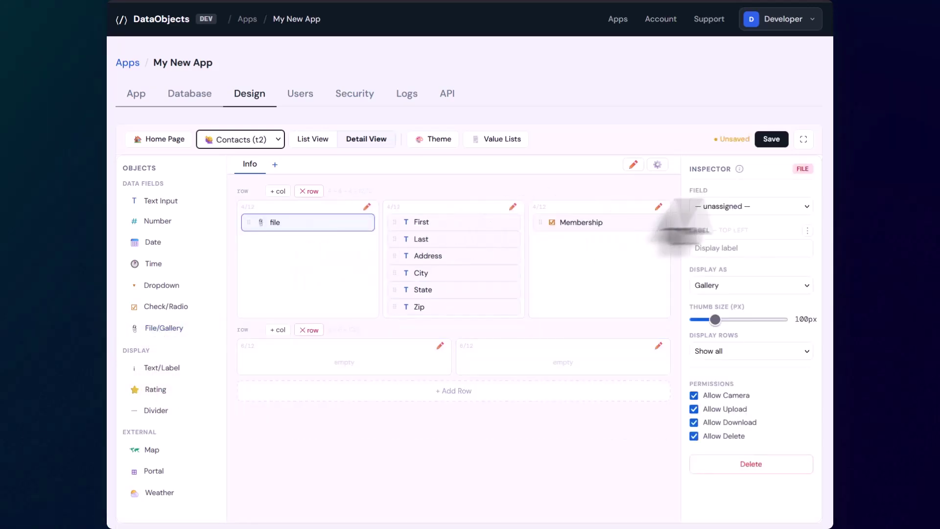
pyautogui.click(801, 286)
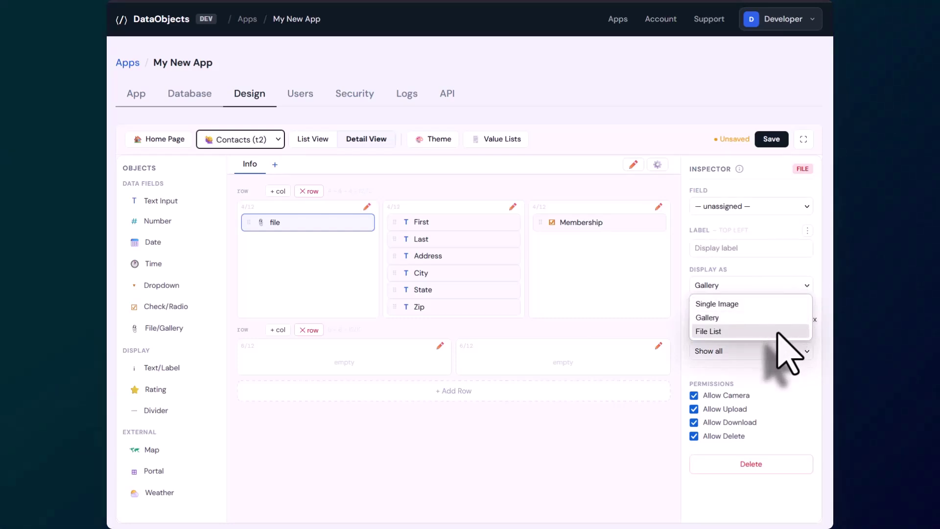
pyautogui.click(779, 304)
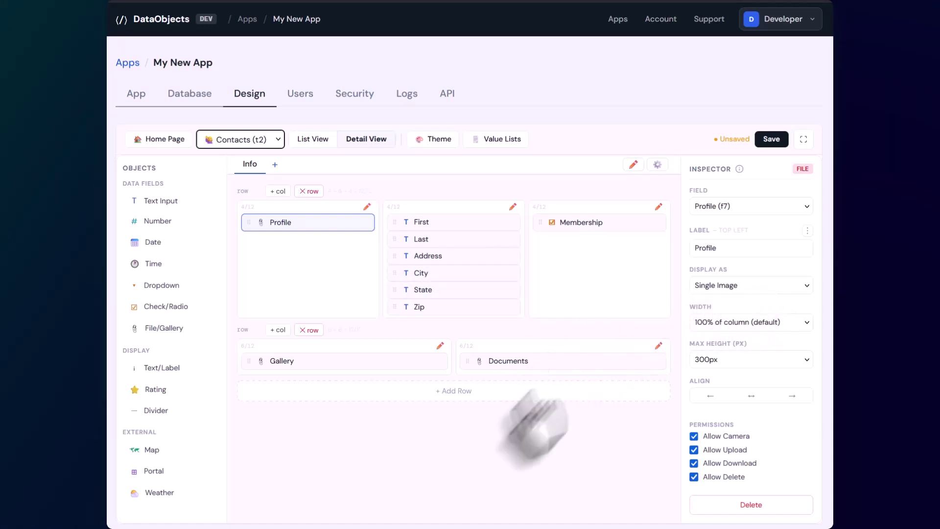
# Step: Review the settings of the Gallery and Documents file objects in the second row
pyautogui.click(298, 361)
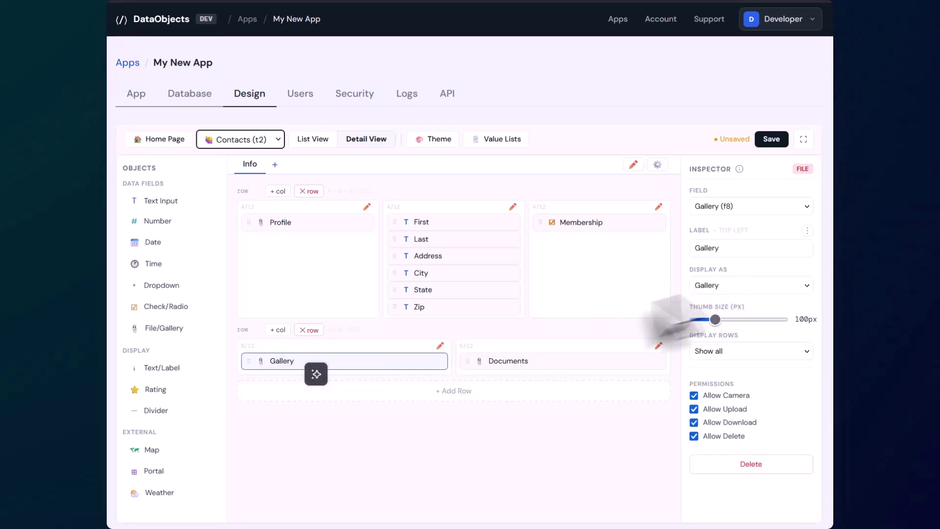
pyautogui.click(546, 361)
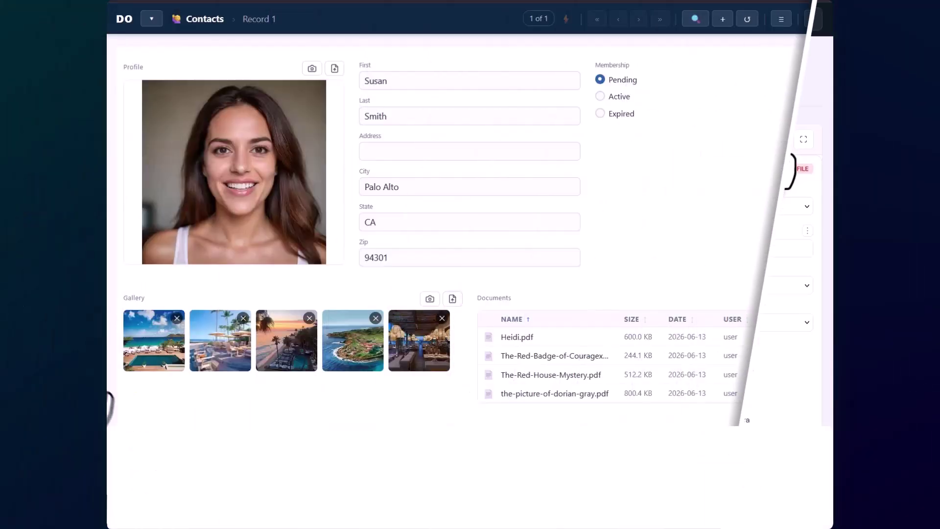
# Step: View the first three gallery images of the live Contacts record at full size and close the viewer
pyautogui.moveTo(220, 125)
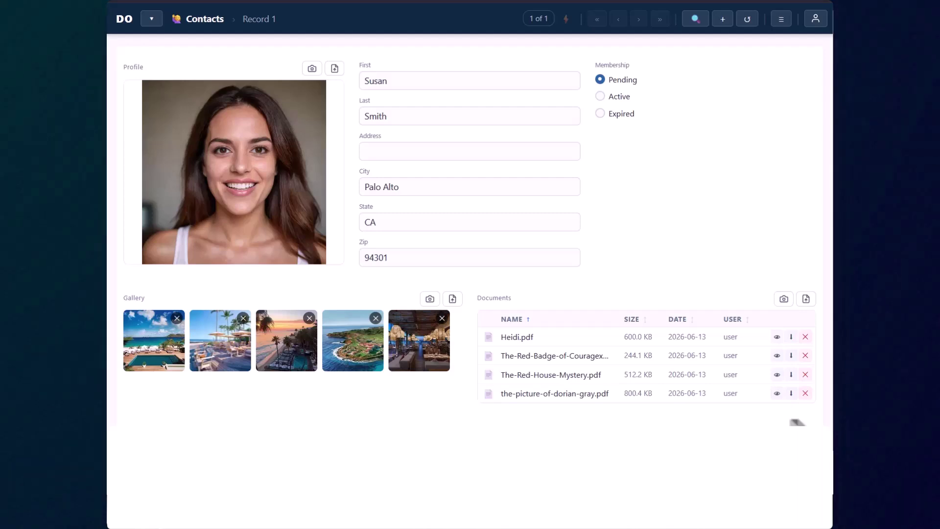
pyautogui.click(158, 351)
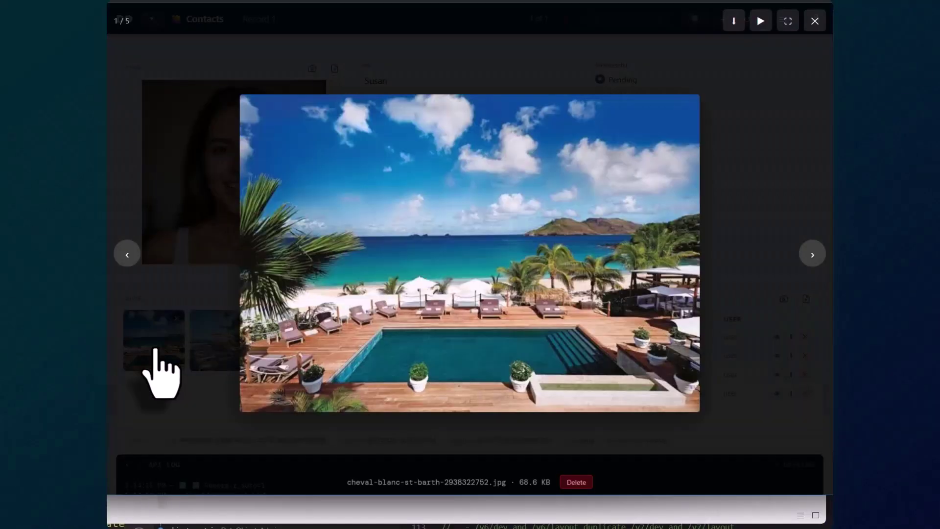
pyautogui.click(813, 255)
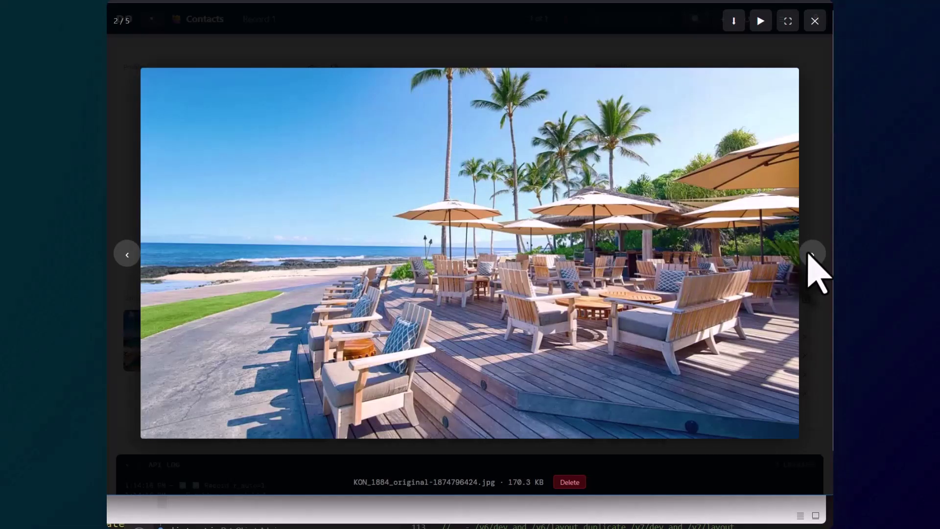
pyautogui.click(813, 255)
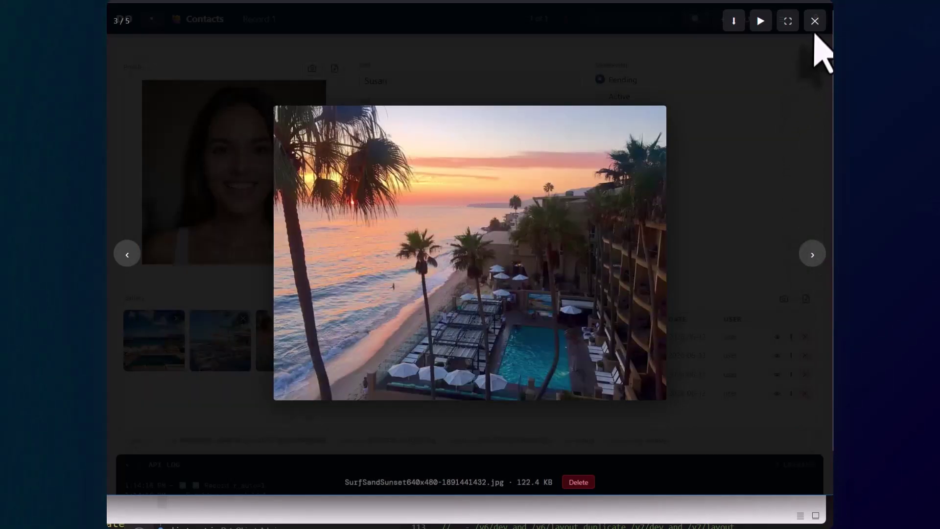
pyautogui.click(814, 21)
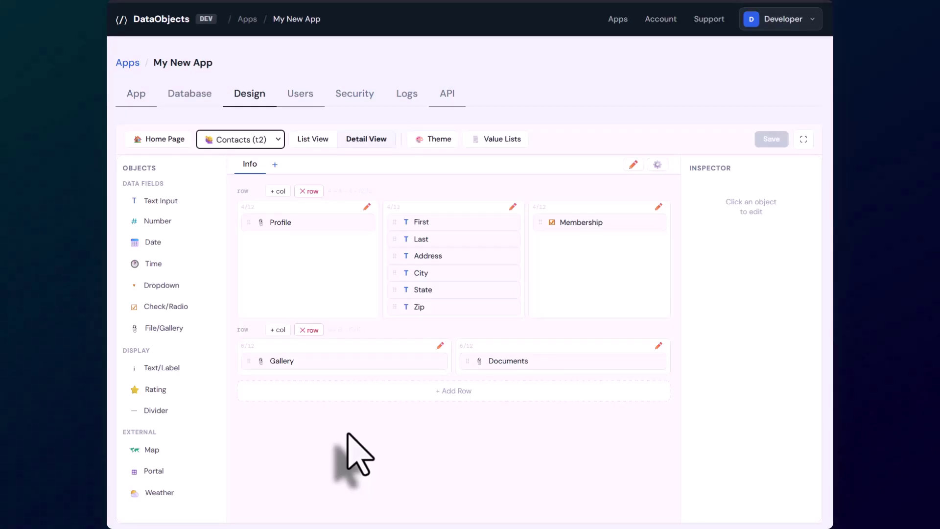
# Step: Place a Map object below Membership in the third column of the first row and view its zoom level options
pyautogui.click(146, 453)
pyautogui.click(584, 279)
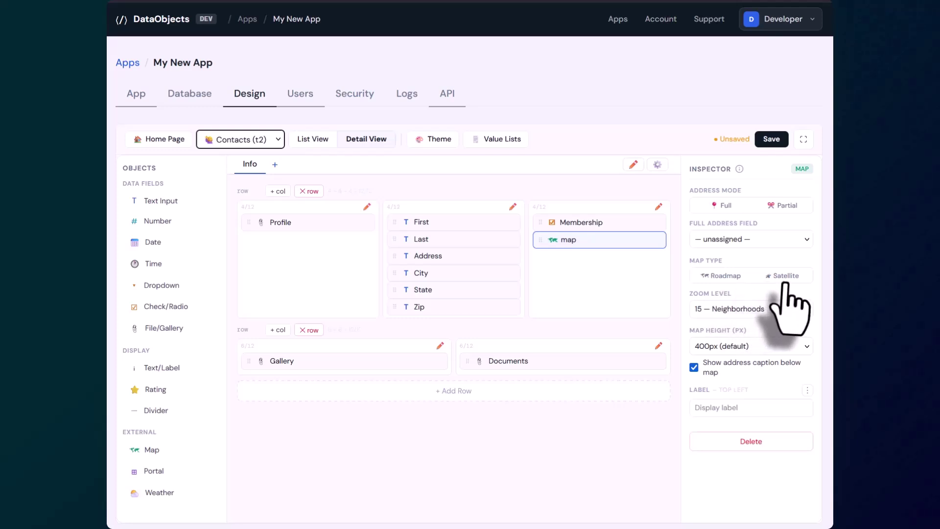
pyautogui.click(795, 309)
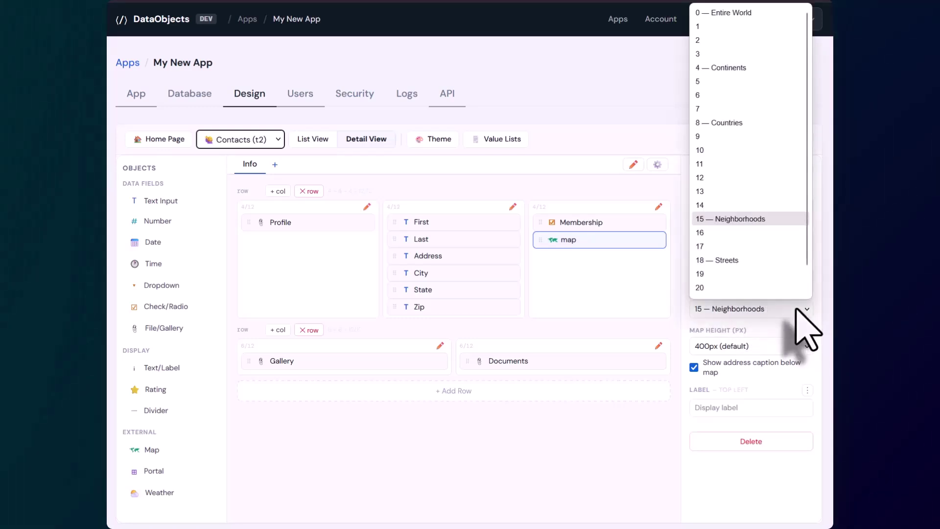
pyautogui.click(662, 327)
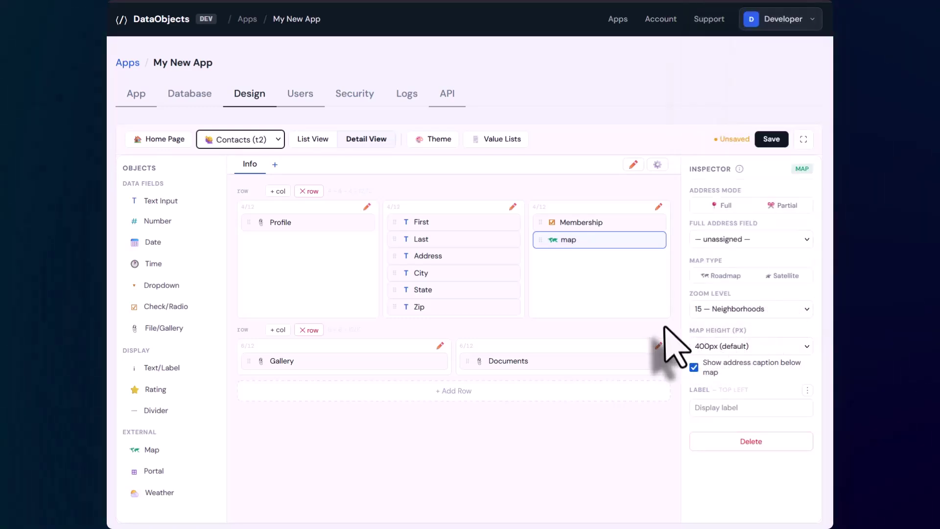
# Step: Set the map's address mode to Partial and assign City (f3), State (f4) and Zip (f5) to the matching address parts
pyautogui.click(783, 205)
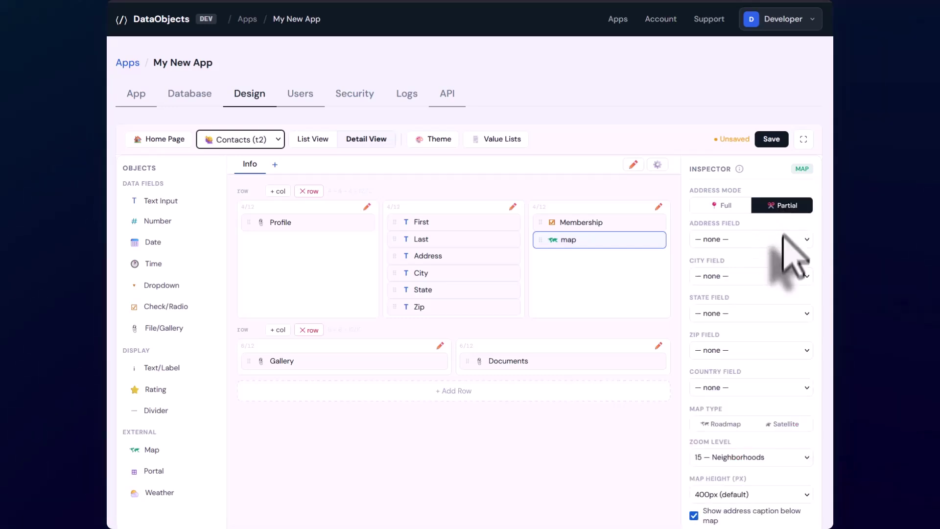
pyautogui.click(760, 276)
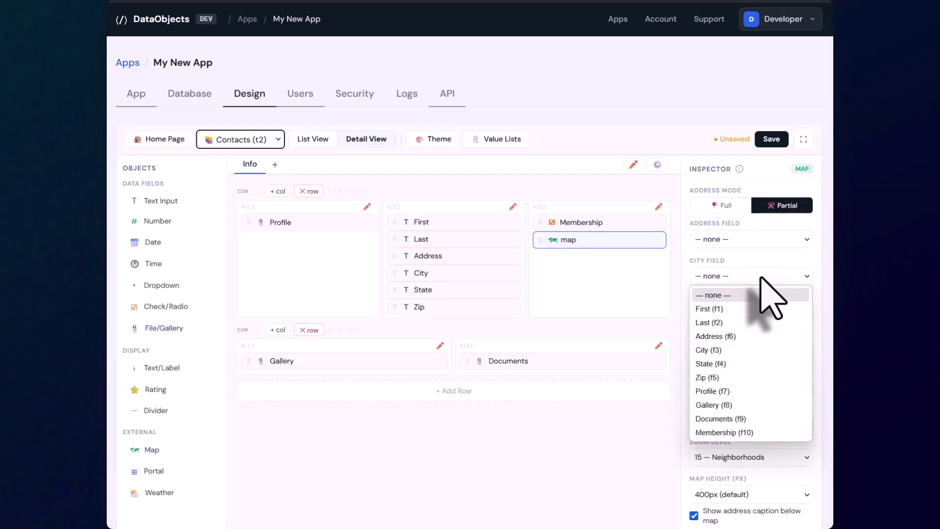
pyautogui.click(729, 349)
pyautogui.click(745, 313)
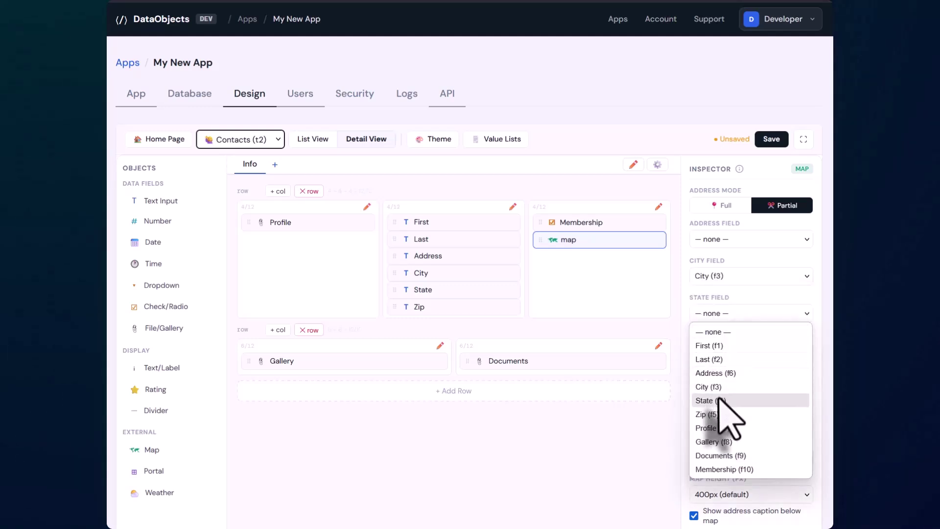
pyautogui.click(740, 401)
pyautogui.click(733, 350)
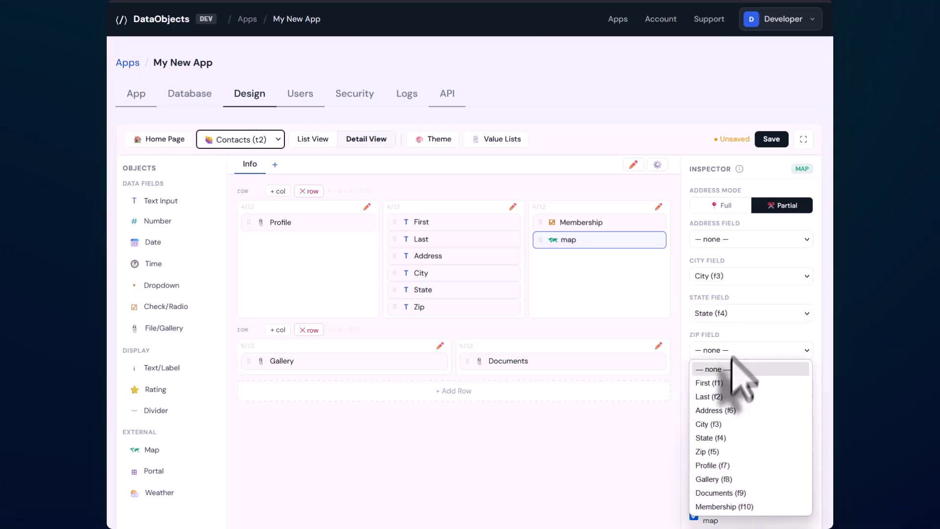
pyautogui.click(732, 455)
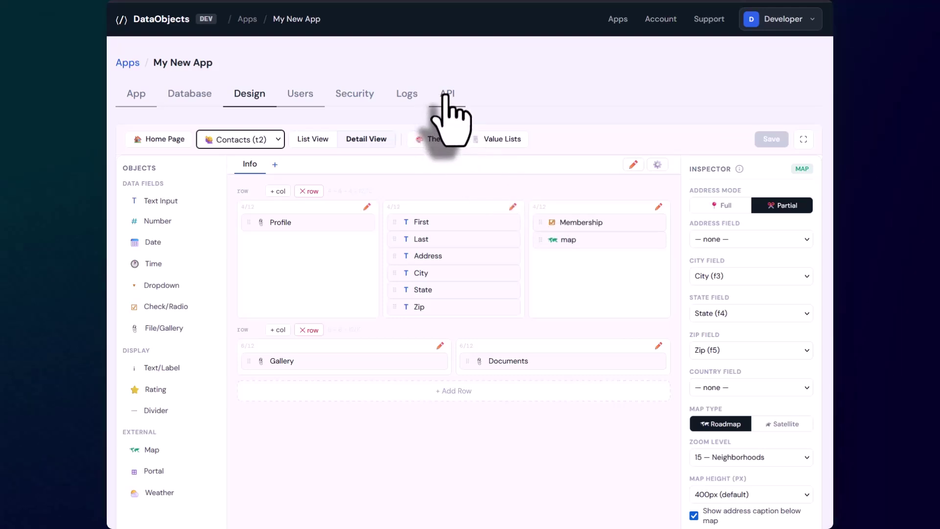
# Step: Open the Google Maps entry in the external API keys and check the map in the live Contacts record
pyautogui.click(445, 95)
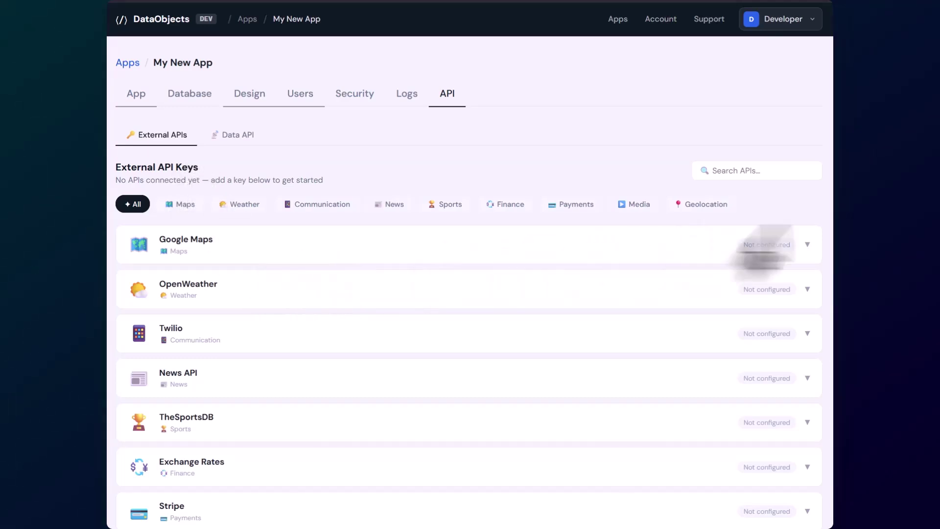
pyautogui.click(779, 245)
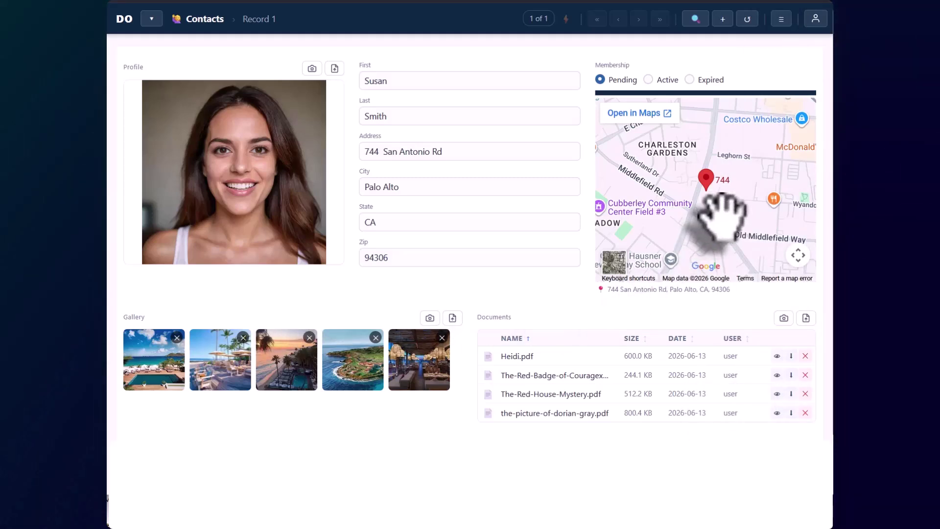
pyautogui.click(615, 264)
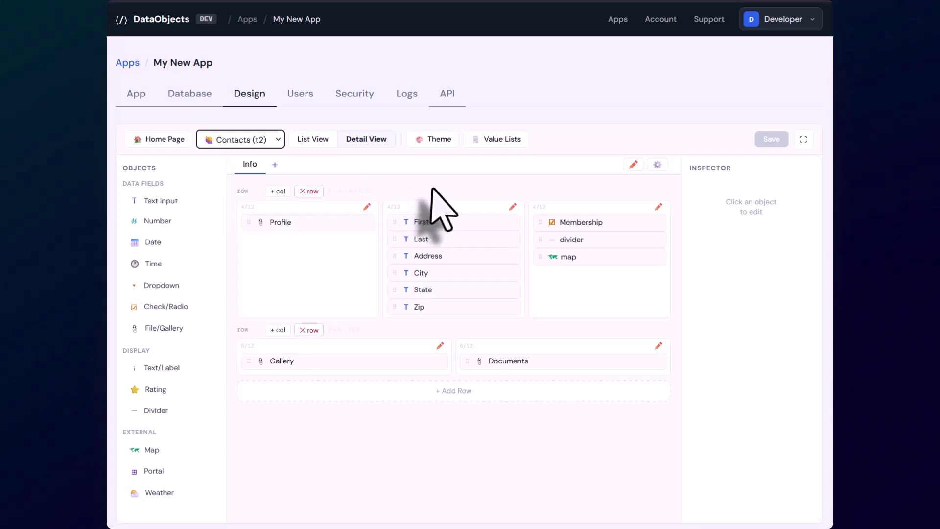
# Step: Add two more pages after the Info page in the Contacts detail view
pyautogui.click(275, 165)
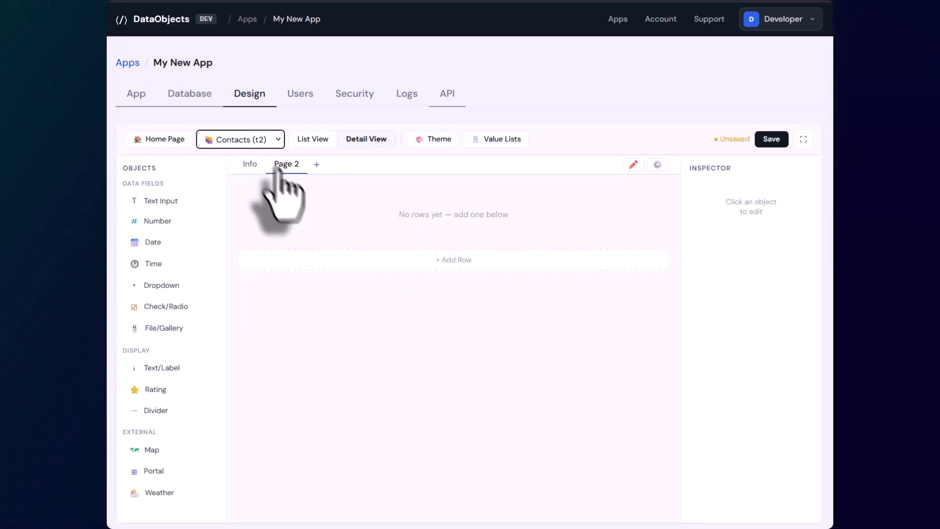
pyautogui.click(315, 165)
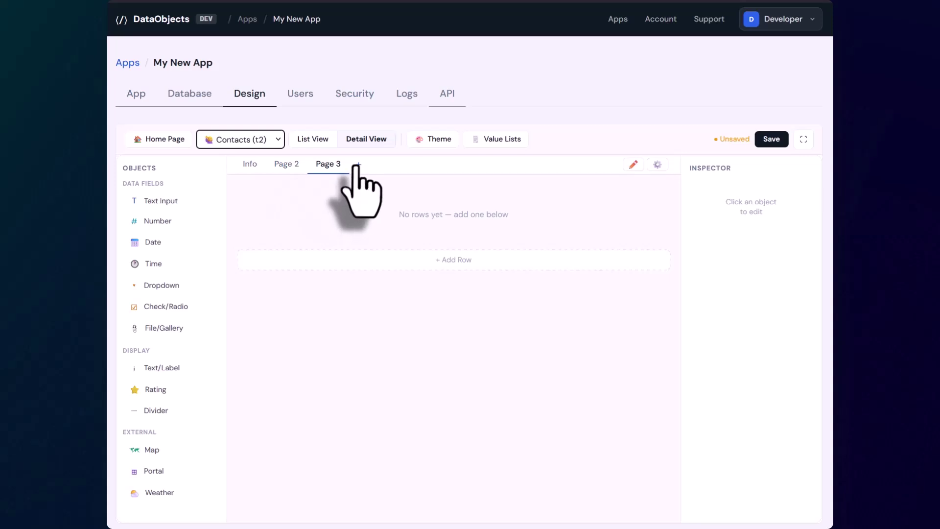
# Step: Try the Tabs, Pills and Underline tab styles for the Contacts detail pages and look at the editable page names
pyautogui.click(633, 165)
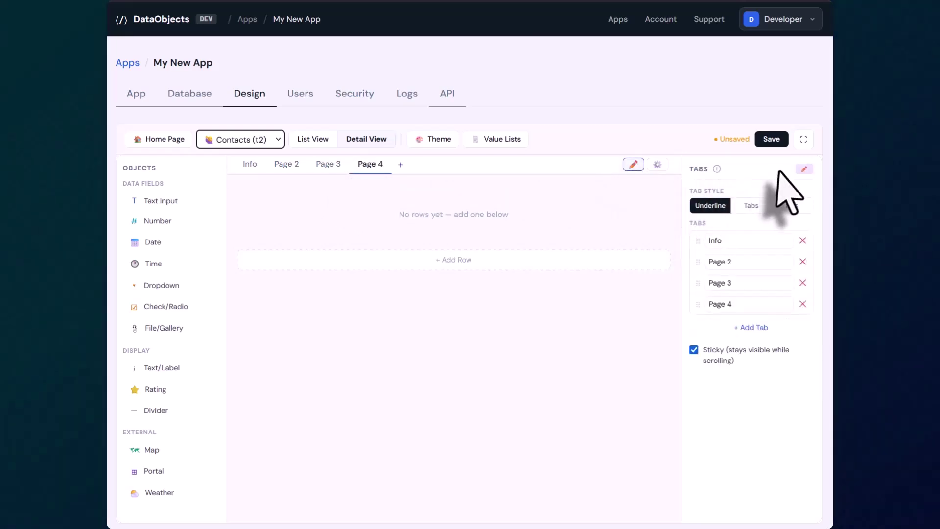
pyautogui.click(751, 205)
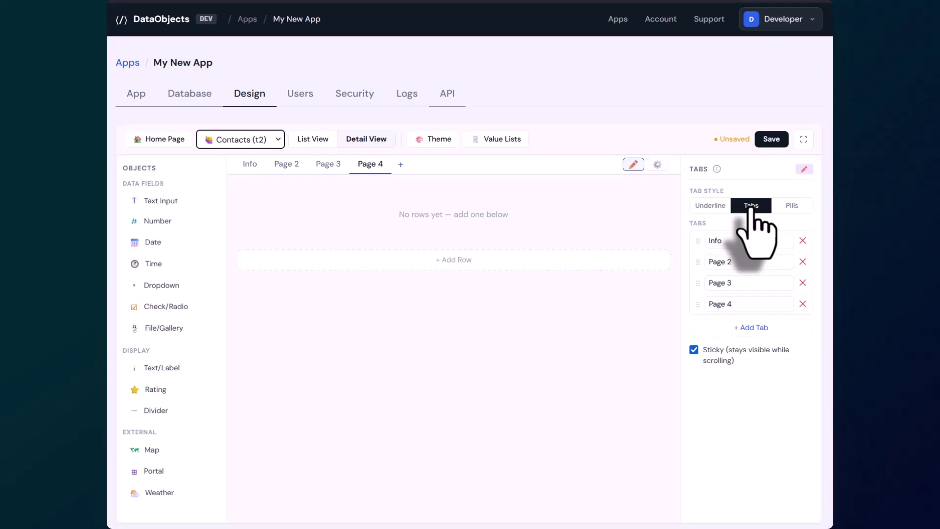
pyautogui.click(792, 206)
pyautogui.click(722, 206)
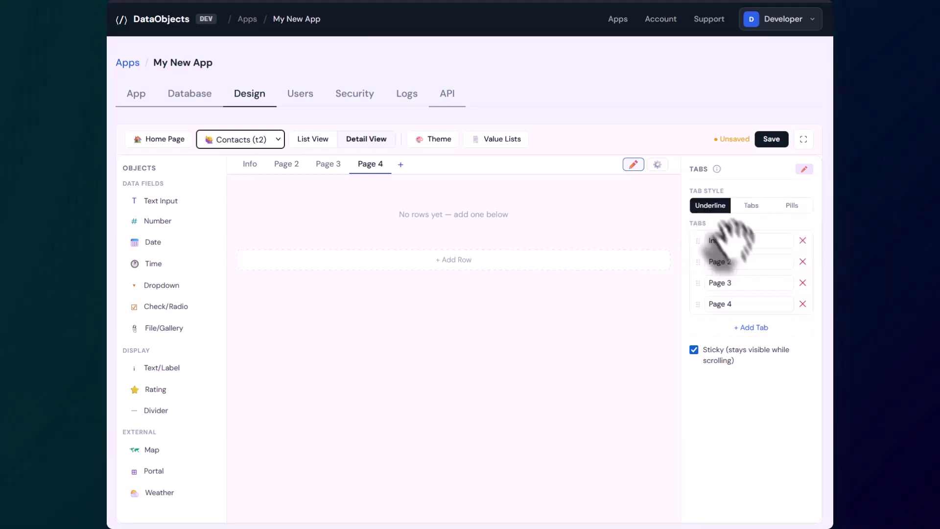
pyautogui.click(743, 262)
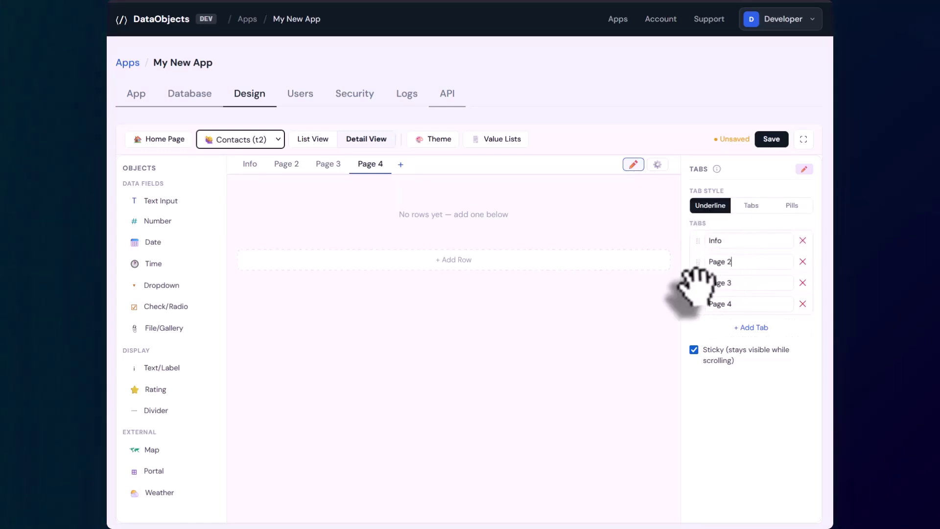
pyautogui.click(759, 286)
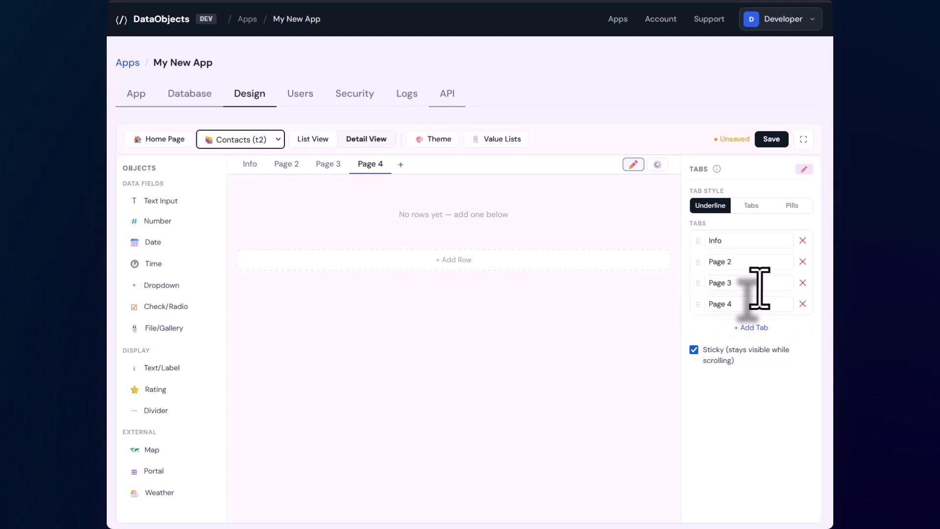
# Step: Save the design and check Page 2, Page 3, Page 4 and Info in the live Contacts record
pyautogui.click(770, 140)
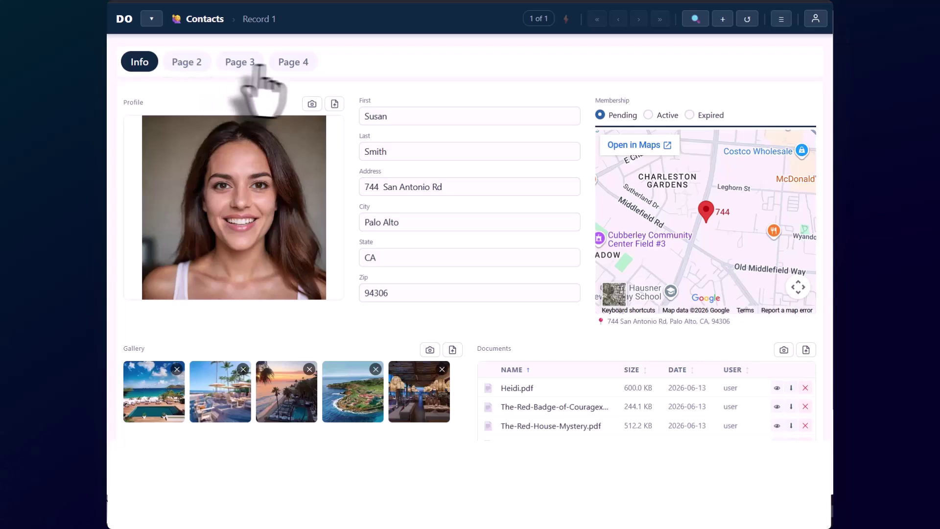
pyautogui.click(186, 64)
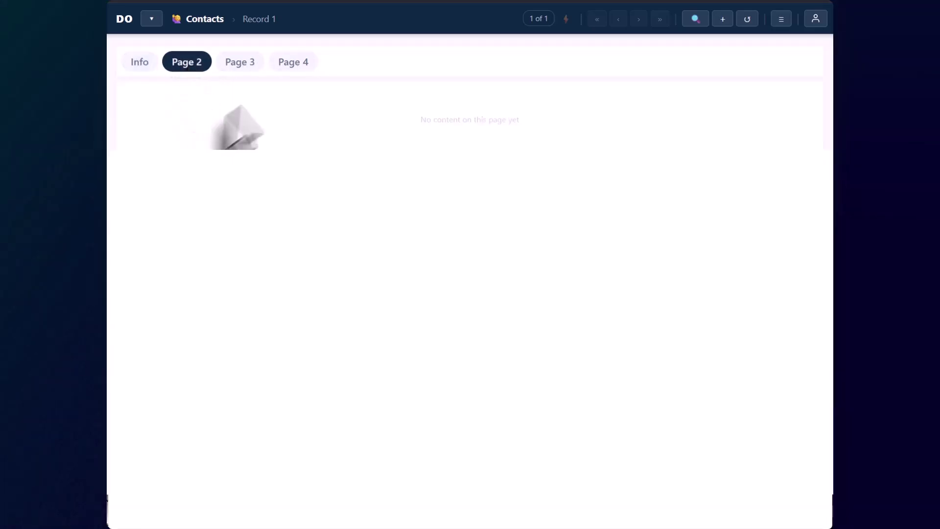
pyautogui.click(242, 62)
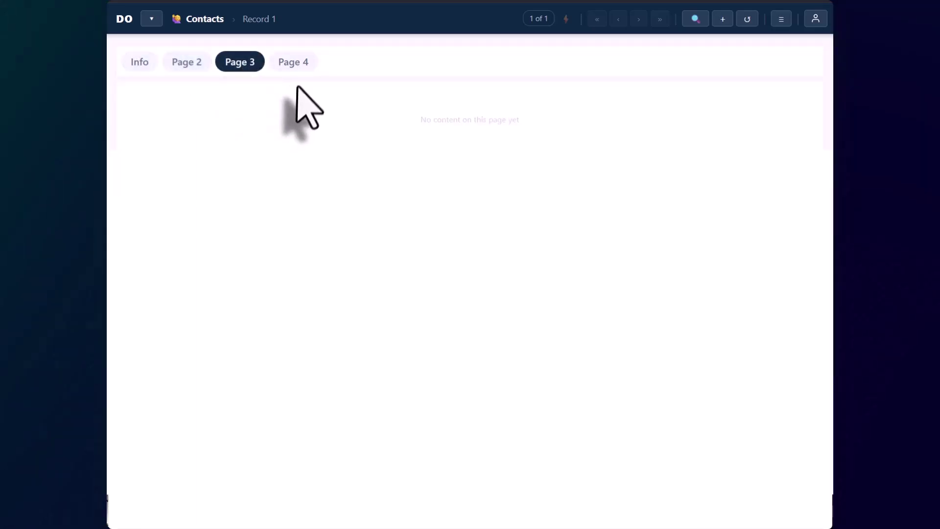
pyautogui.click(296, 62)
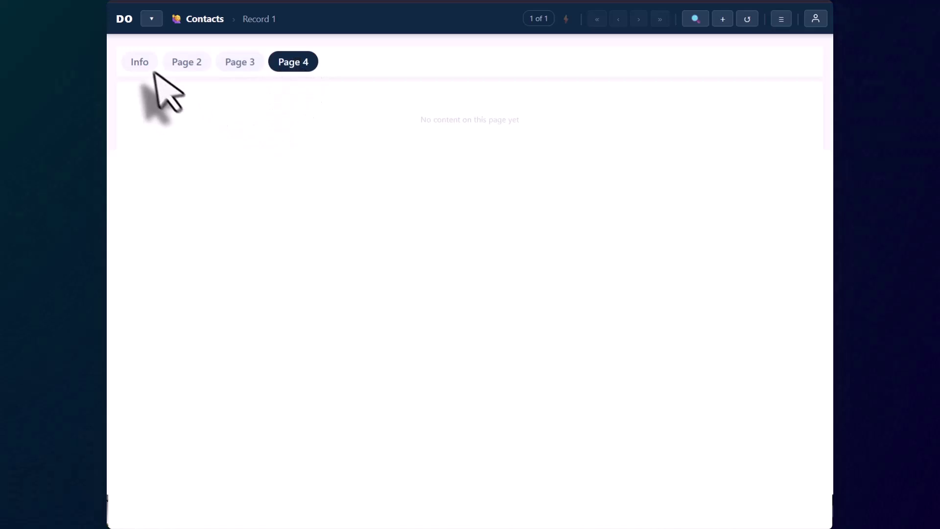
pyautogui.click(140, 62)
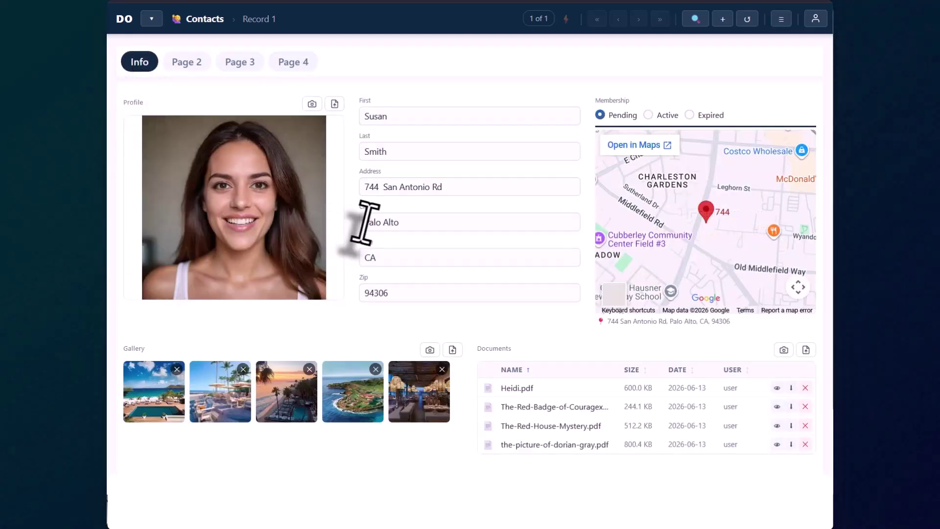